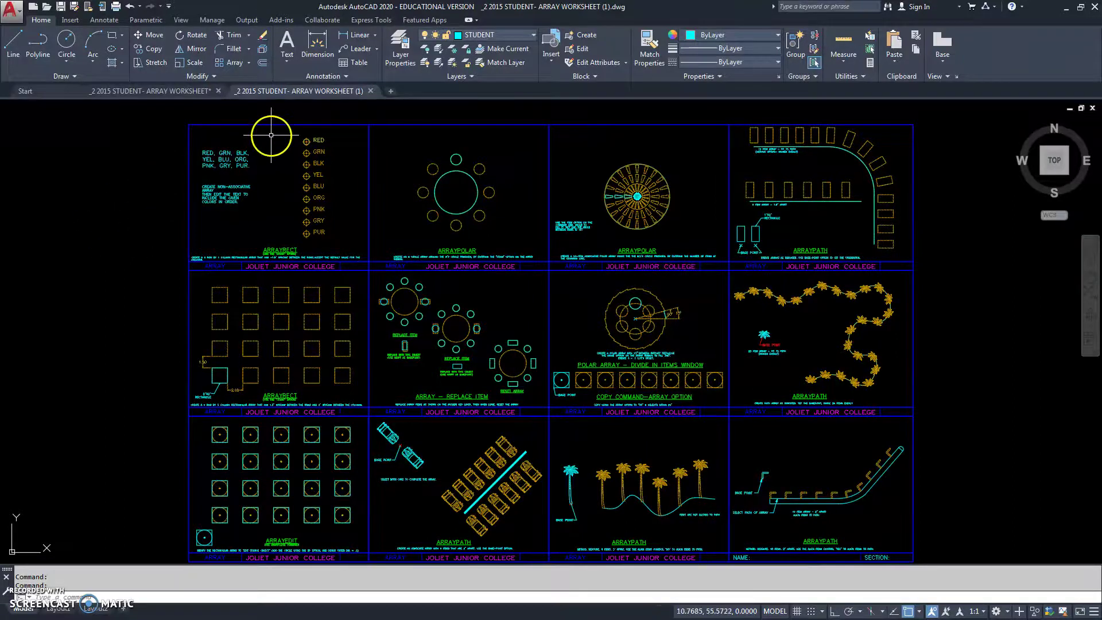
# Zoom and pan to the top-left ARRAYRECT panel showing the RED circle and colour list.
pyautogui.scroll(5, 241, 161)
pyautogui.scroll(-4, 242, 162)
pyautogui.scroll(2, 243, 162)
pyautogui.moveTo(261, 181); pyautogui.dragTo(332, 189, button='middle')
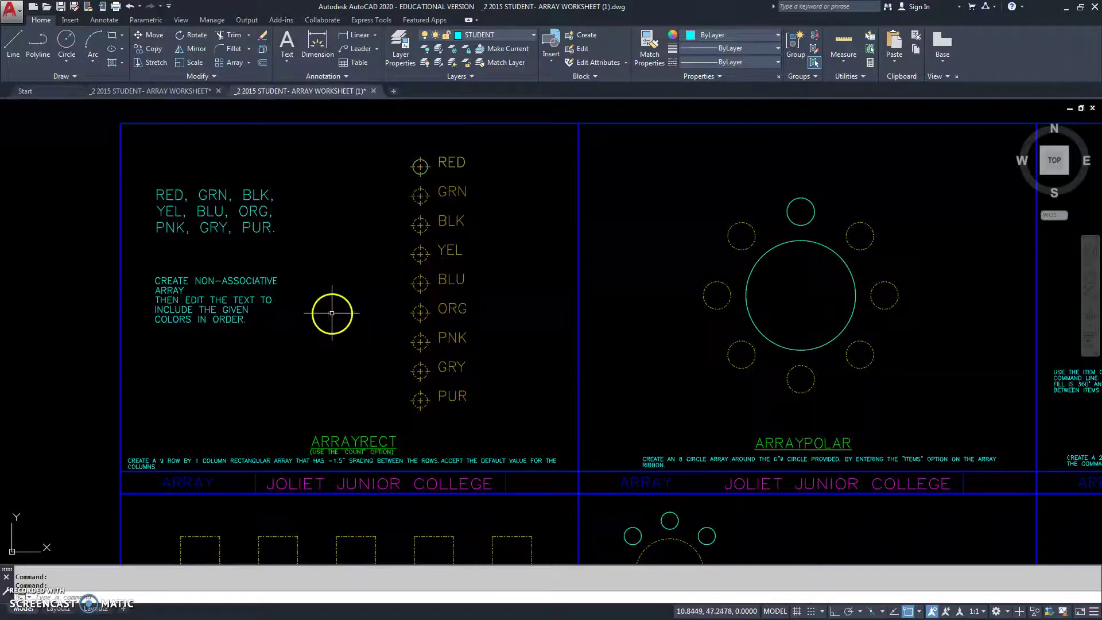
# Turn off the ANSWER KEY layer so only the RED circle and label remain.
pyautogui.click(531, 36)
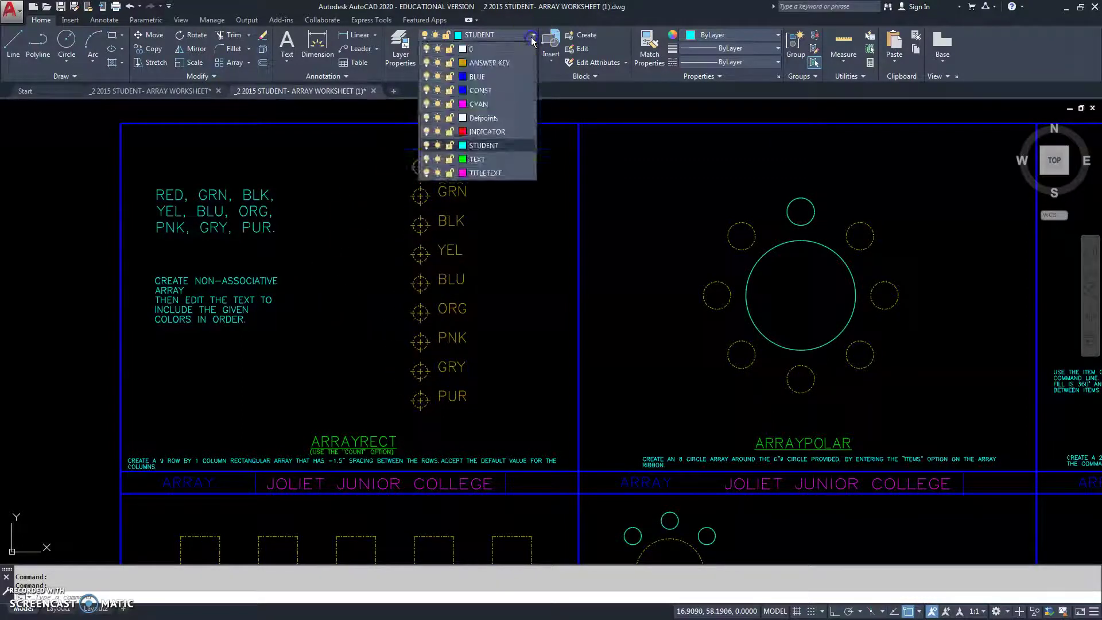
pyautogui.click(426, 62)
pyautogui.click(349, 254)
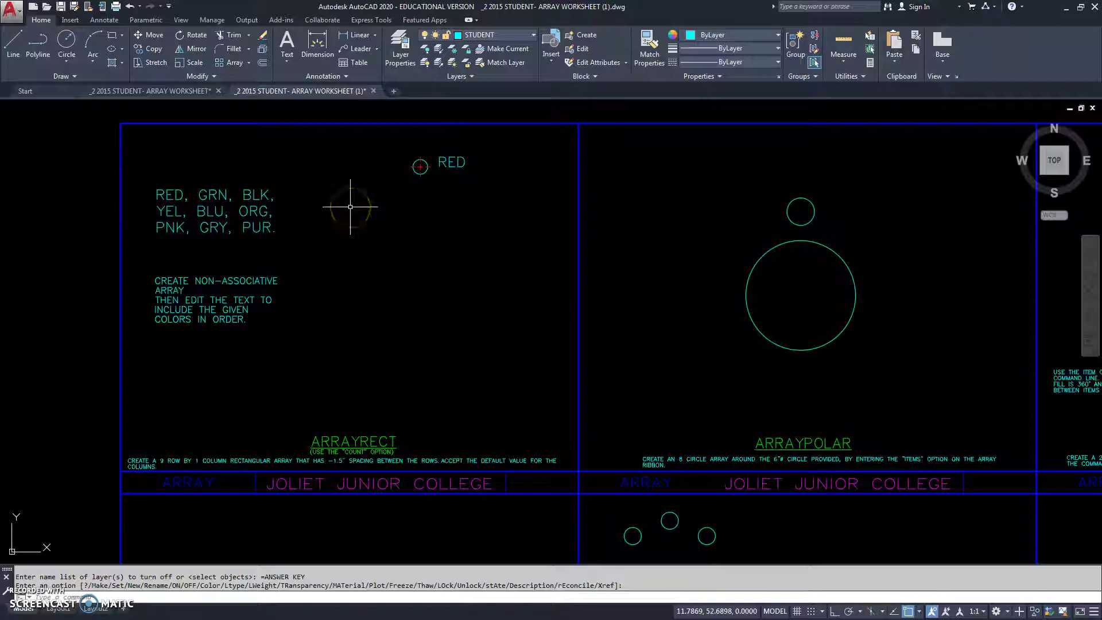
# Start ARRAYRECT on the window-selected RED circle and its label.
pyautogui.write('ct')
pyautogui.press('Return')
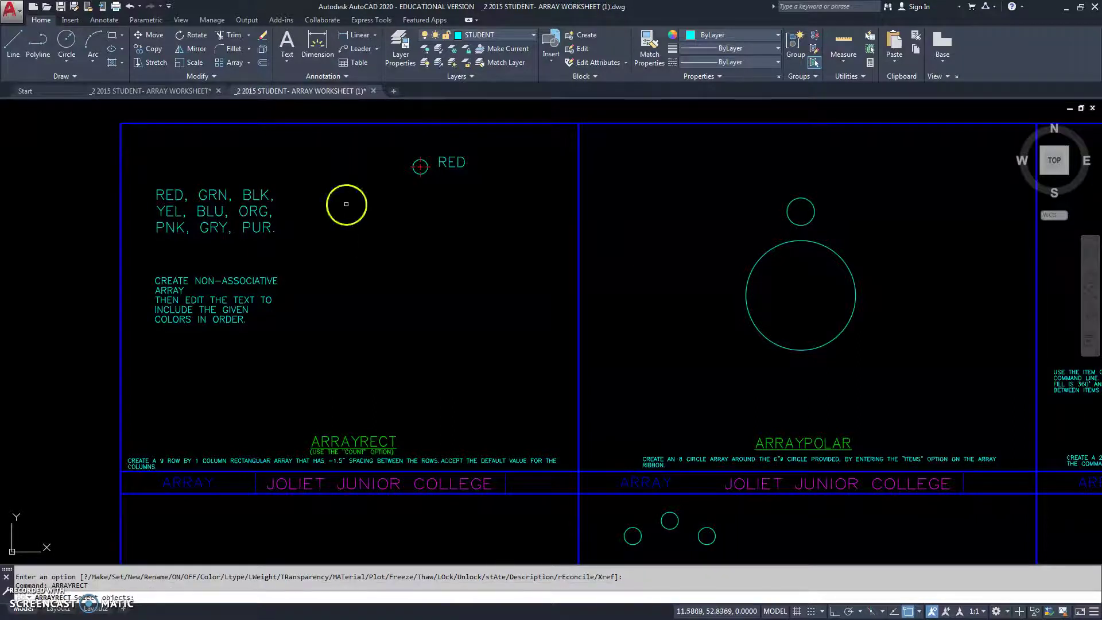
pyautogui.click(367, 142)
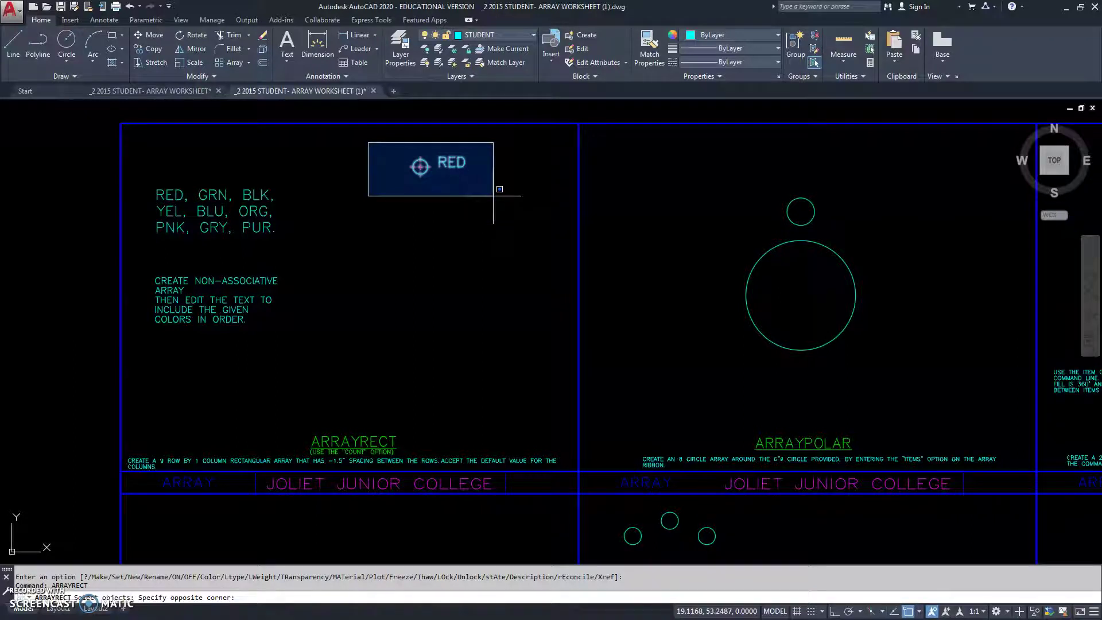
pyautogui.click(493, 195)
pyautogui.rightClick(453, 217)
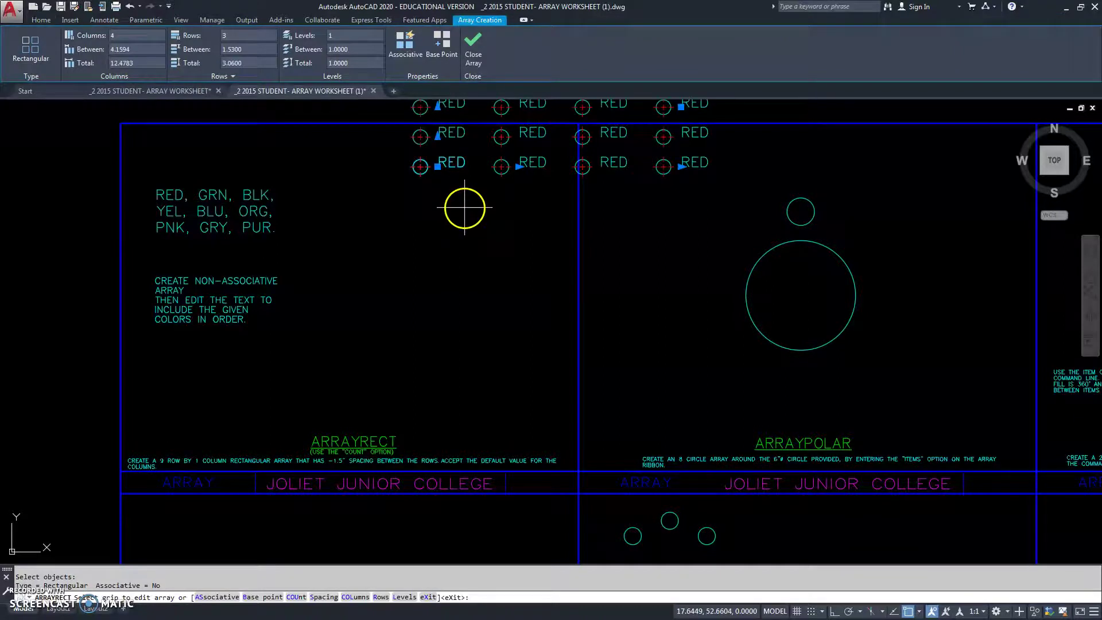
# Pan and zoom to inspect the 4×3 array preview beside the colour list and instructions.
pyautogui.moveTo(465, 205)
pyautogui.mouseDown(button='middle')
pyautogui.moveTo(422, 270)
pyautogui.moveTo(440, 258)
pyautogui.mouseUp(button='middle')
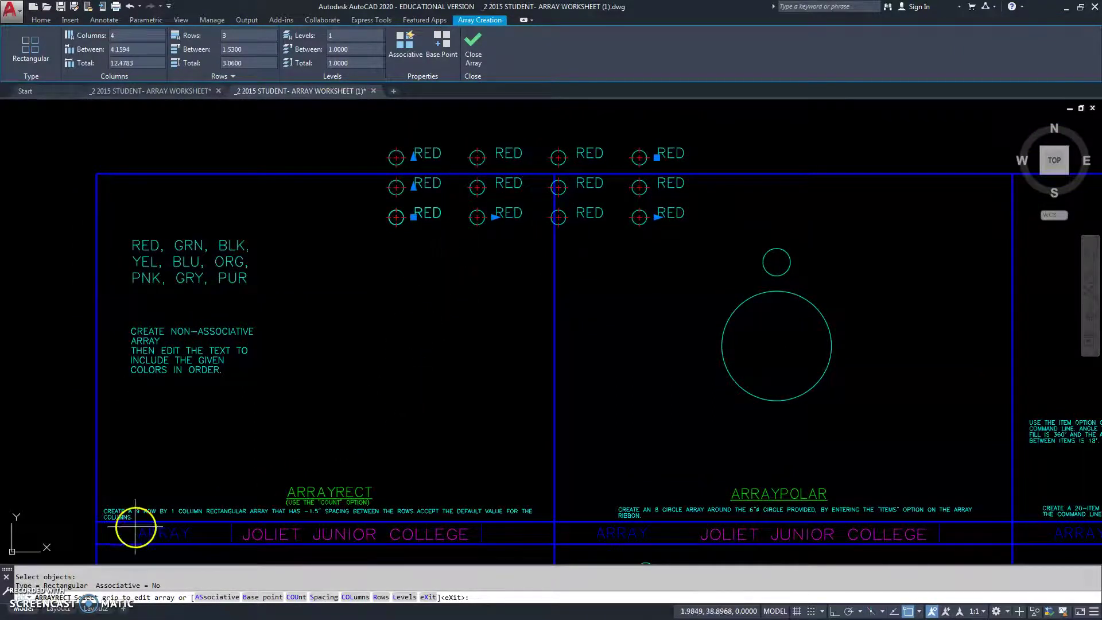
pyautogui.scroll(2, 177, 486)
pyautogui.moveTo(183, 470); pyautogui.dragTo(188, 360, button='middle')
pyautogui.scroll(2, 185, 360)
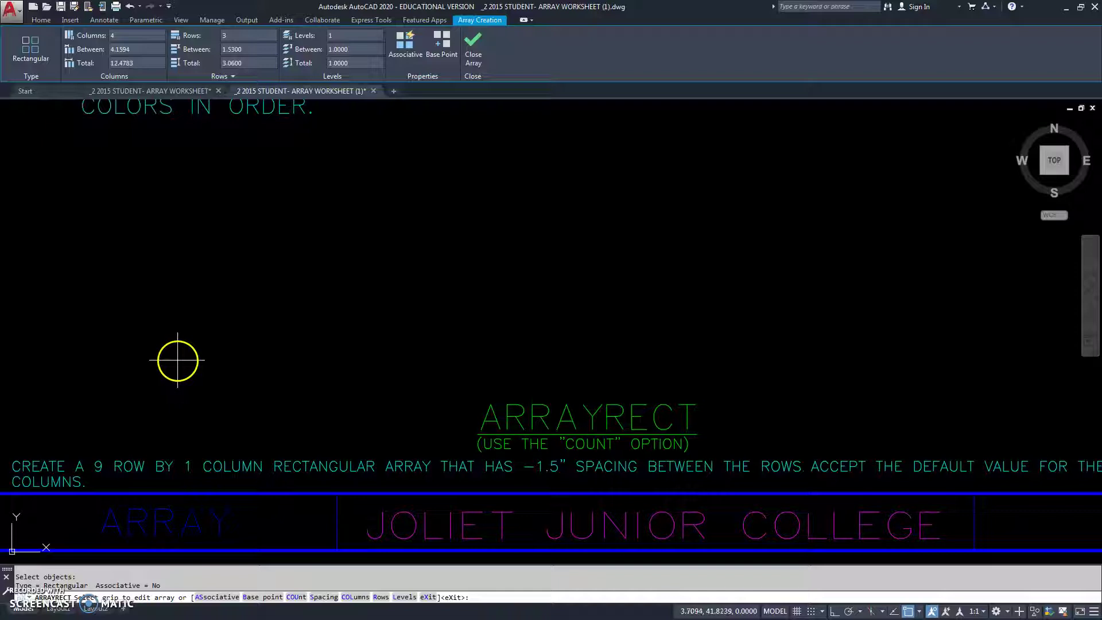
pyautogui.scroll(-2, 180, 357)
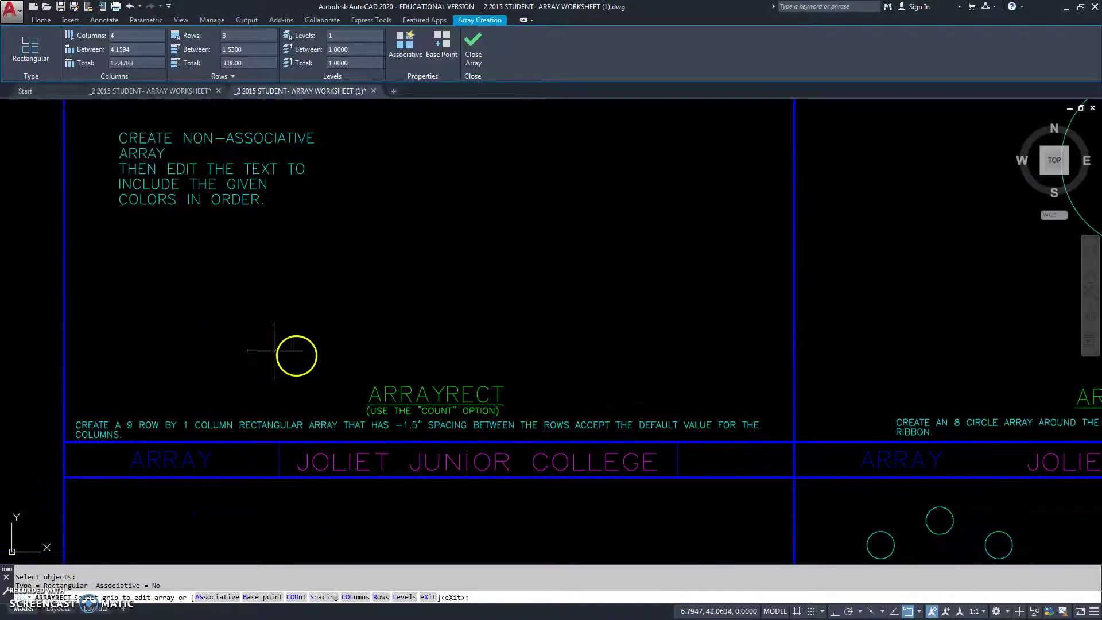
pyautogui.moveTo(361, 352)
pyautogui.mouseDown(button='middle')
pyautogui.moveTo(405, 490)
pyautogui.moveTo(363, 553)
pyautogui.mouseUp(button='middle')
pyautogui.scroll(-4, 344, 528)
pyautogui.moveTo(374, 491); pyautogui.dragTo(375, 404, button='middle')
# Set the array to 1 column, 9 rows, -1.5 row spacing, non-associative, and close it.
pyautogui.click(124, 35)
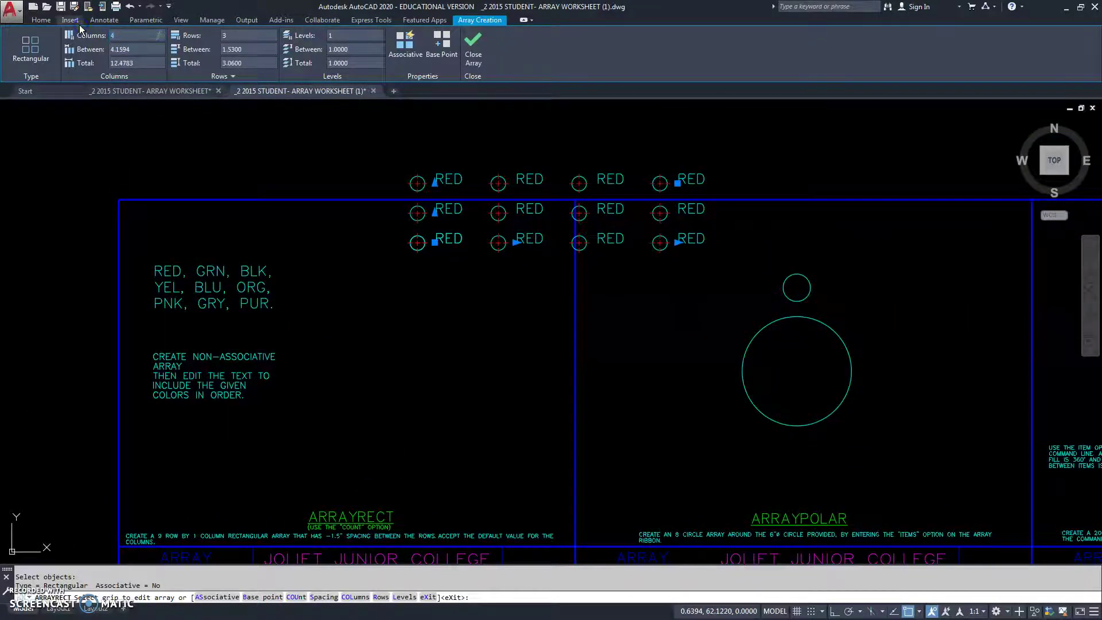
pyautogui.write('1')
pyautogui.press('Return')
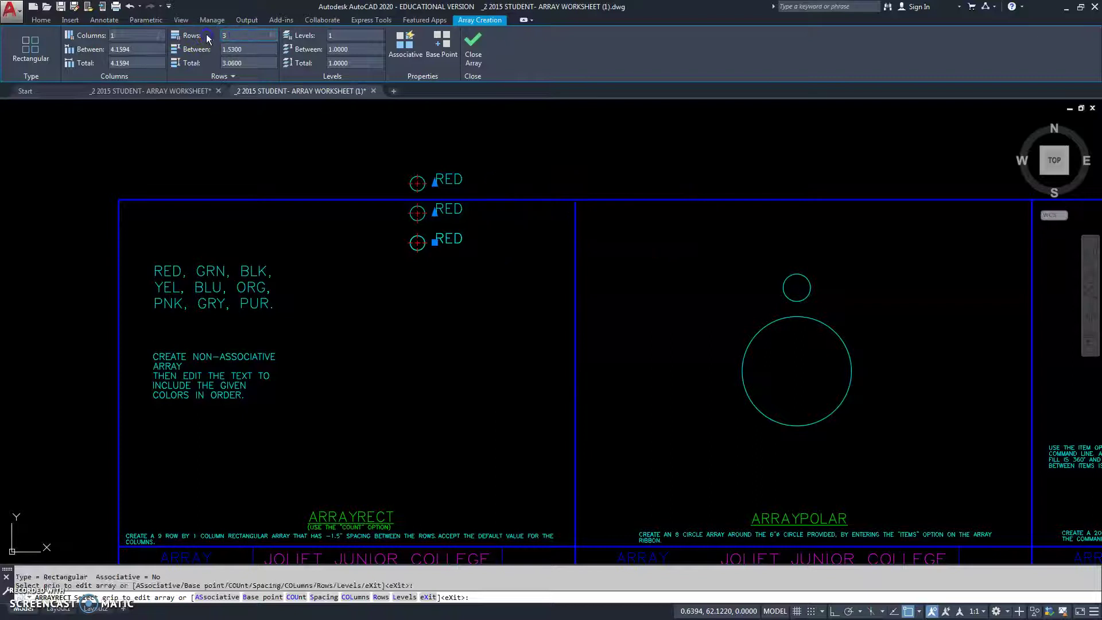
pyautogui.write('9')
pyautogui.press('Return')
pyautogui.moveTo(283, 118)
pyautogui.mouseDown(button='middle')
pyautogui.moveTo(275, 325)
pyautogui.moveTo(282, 124)
pyautogui.mouseUp(button='middle')
pyautogui.click(233, 49)
pyautogui.write('-1.5')
pyautogui.press('Return')
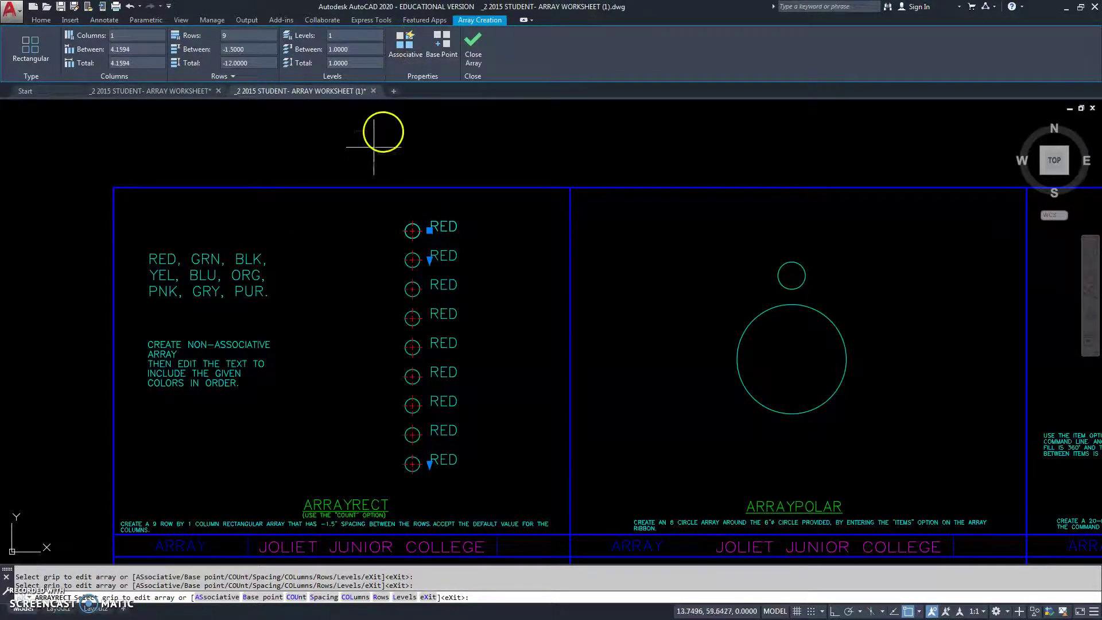
pyautogui.click(417, 67)
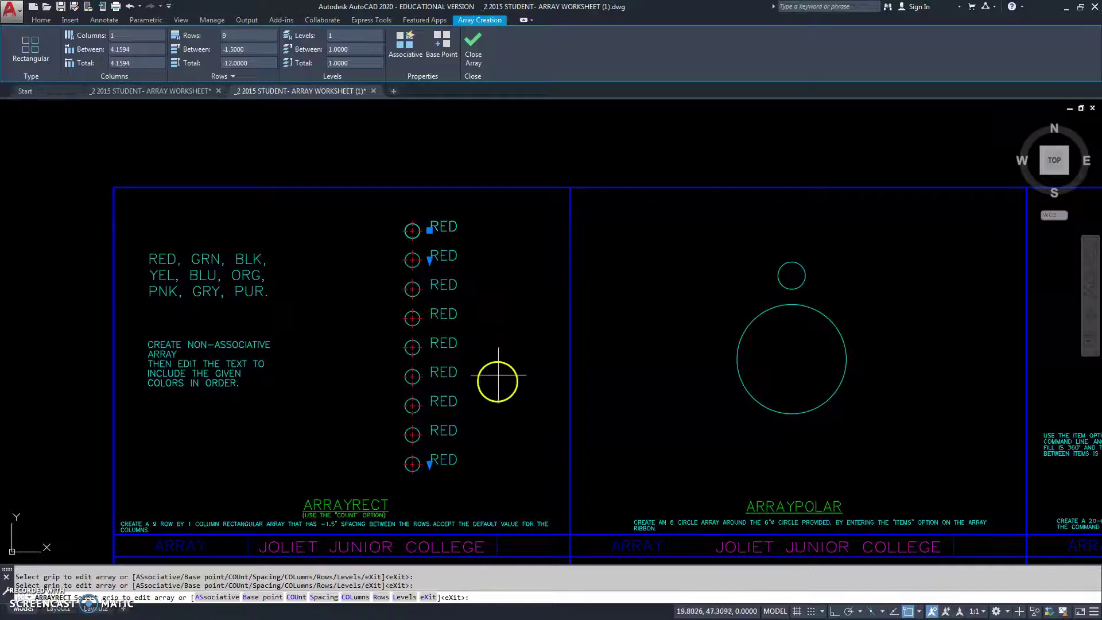
pyautogui.click(470, 46)
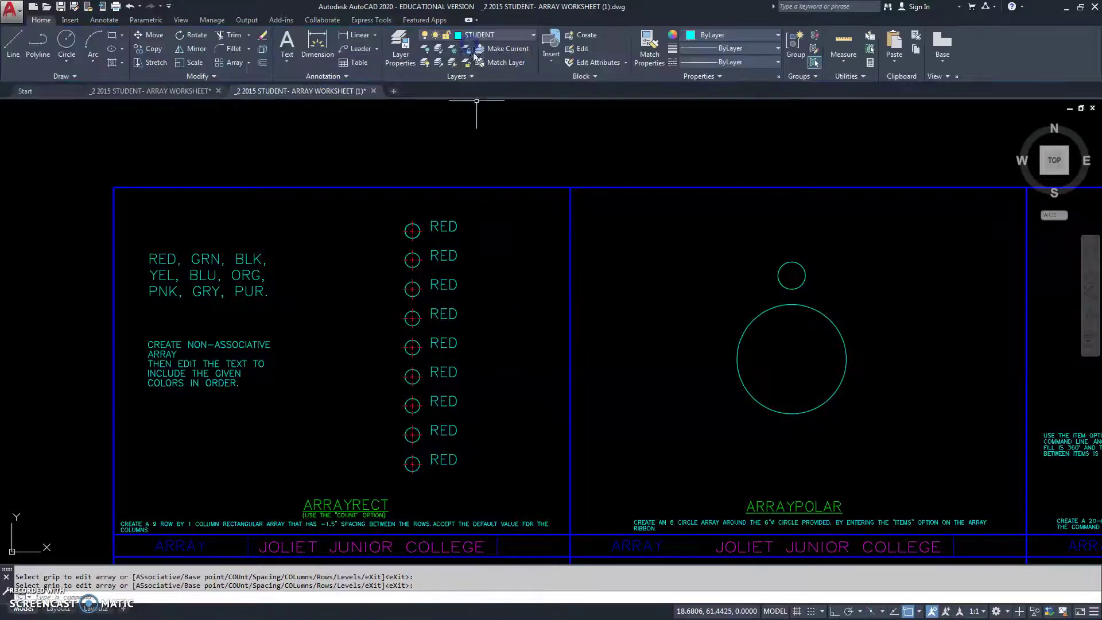
# Check the RED labels, then zoom out to see the column beside the 2-inch square panel.
pyautogui.click(440, 235)
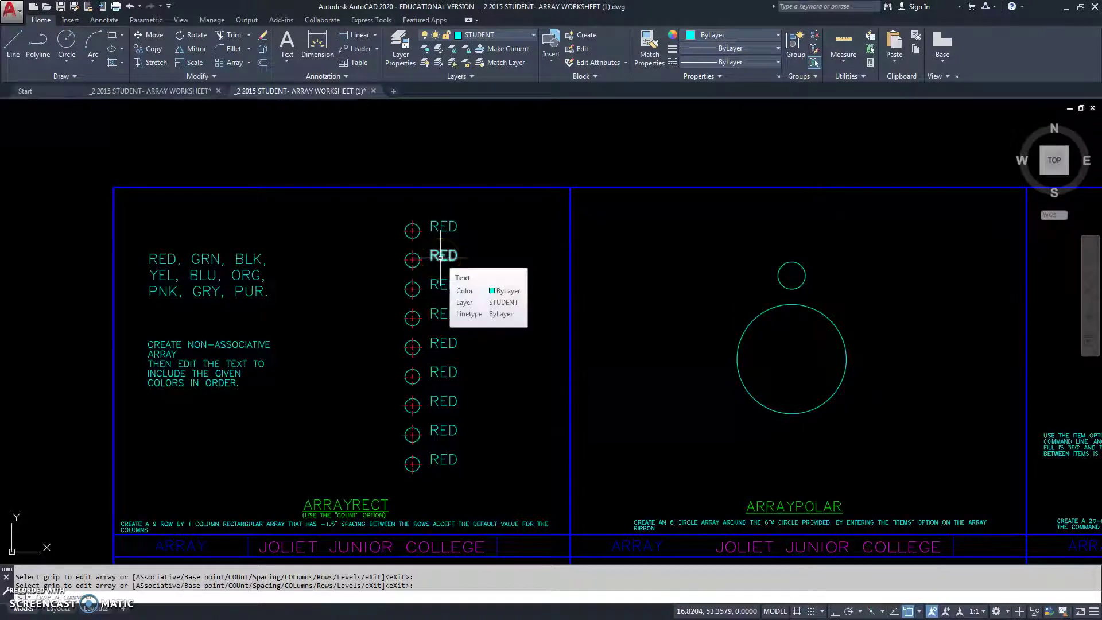
pyautogui.click(471, 268)
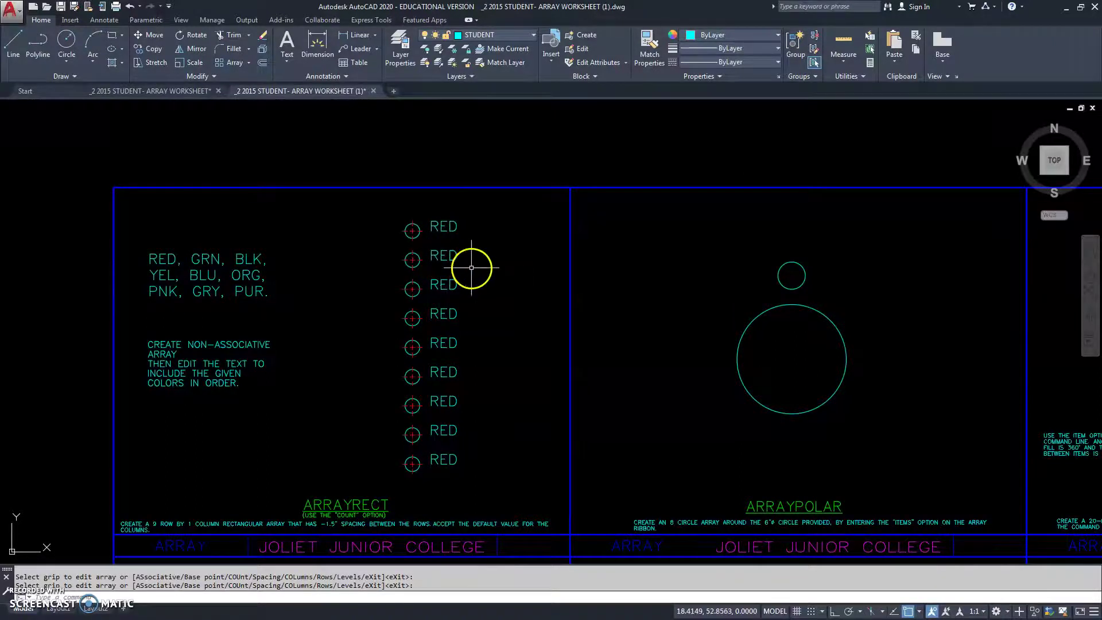
pyautogui.scroll(-3, 471, 268)
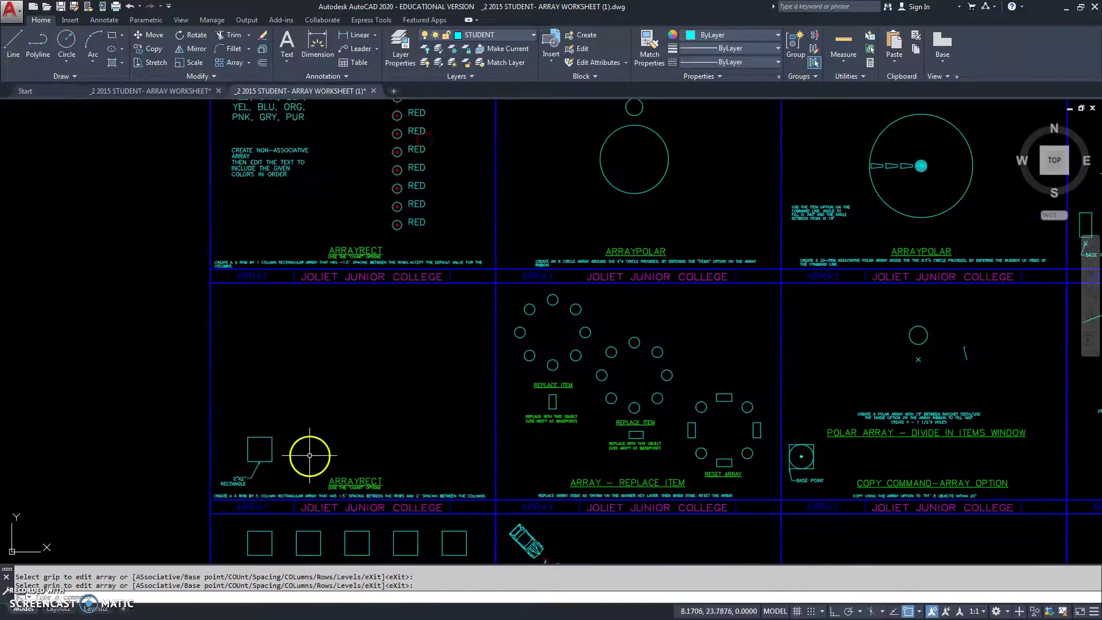
# Pan to the second ARRAYRECT panel and turn the ANSWER KEY layer back on.
pyautogui.scroll(3, 332, 367)
pyautogui.moveTo(332, 364); pyautogui.dragTo(342, 396, button='middle')
pyautogui.click(375, 350)
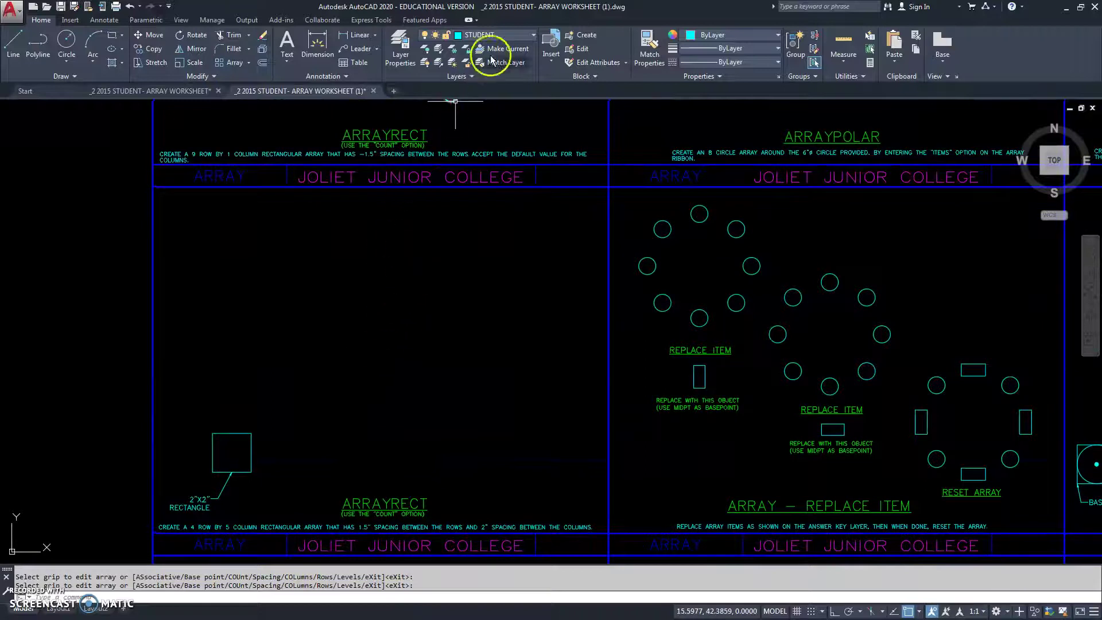
pyautogui.click(519, 35)
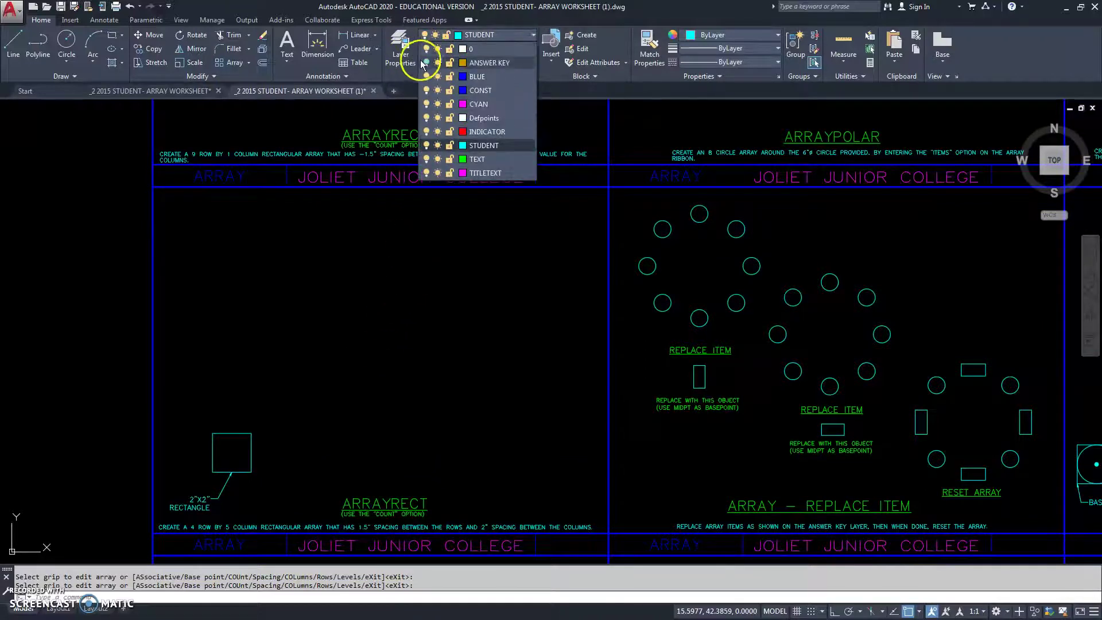
pyautogui.click(425, 63)
pyautogui.click(190, 345)
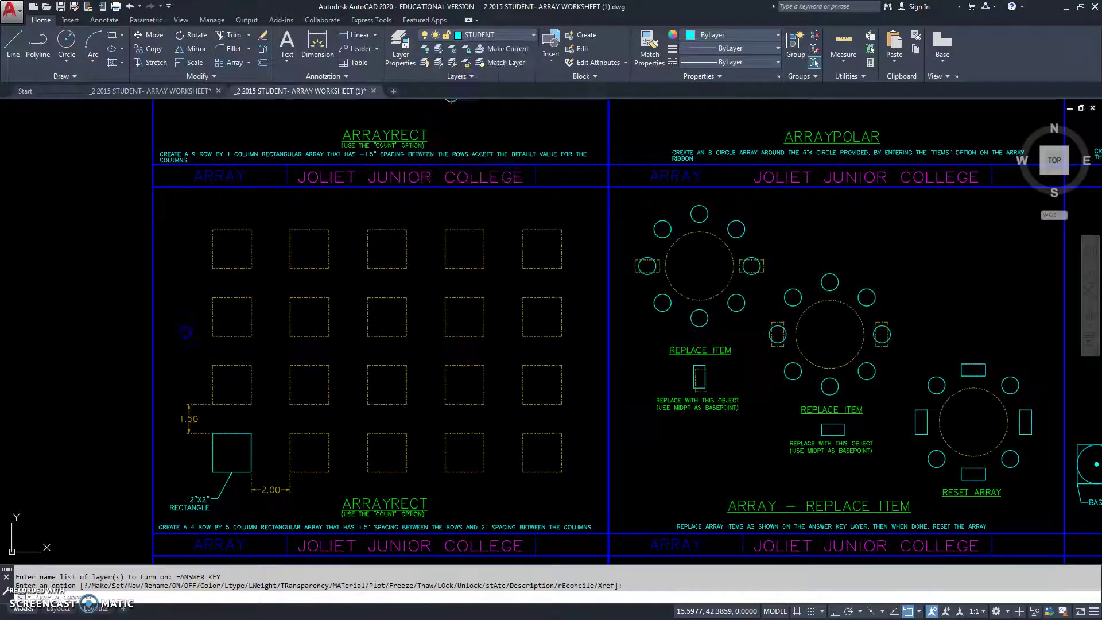
# Zoom and pan across the dashed 4-by-5 target grid with 1.50 and 2.00 spacing.
pyautogui.moveTo(187, 328); pyautogui.dragTo(189, 295, button='middle')
pyautogui.scroll(4, 233, 511)
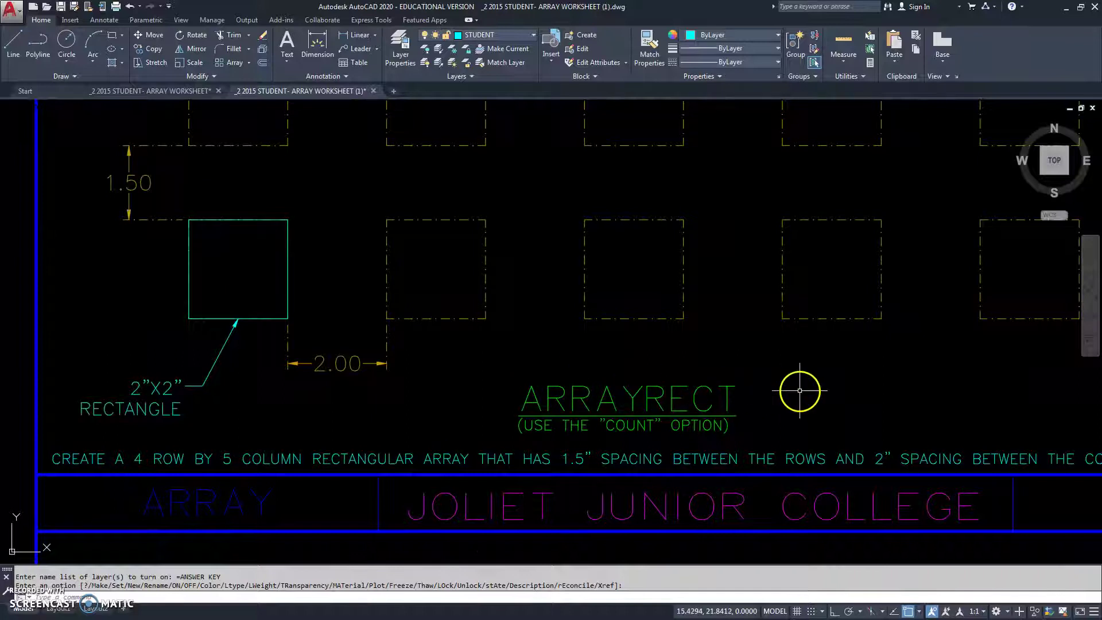
pyautogui.moveTo(800, 391); pyautogui.dragTo(679, 412, button='middle')
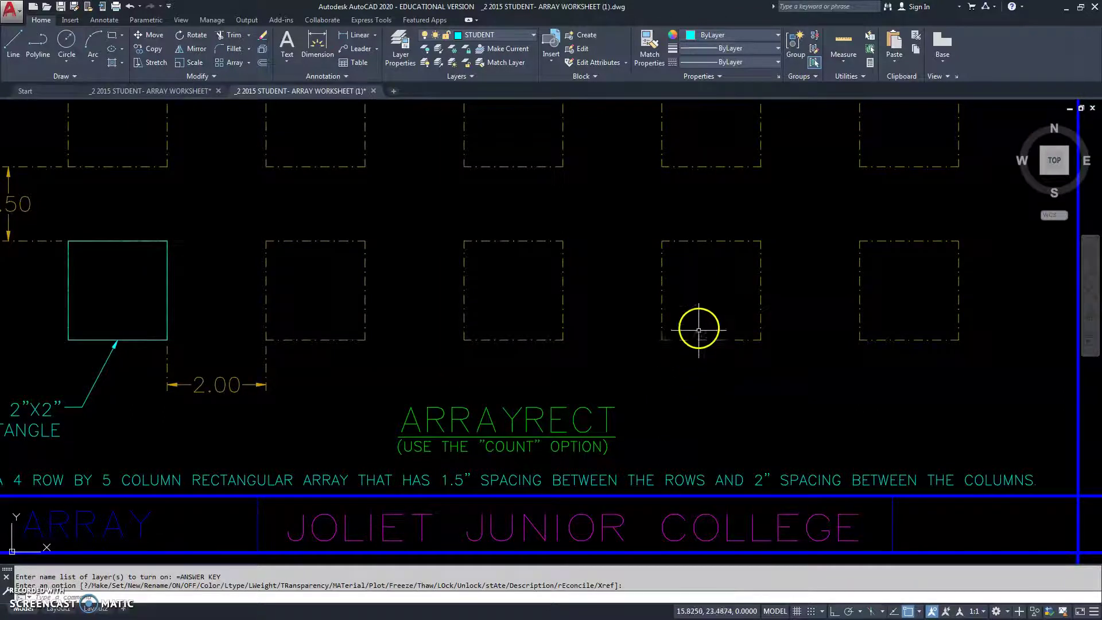
pyautogui.scroll(-4, 617, 283)
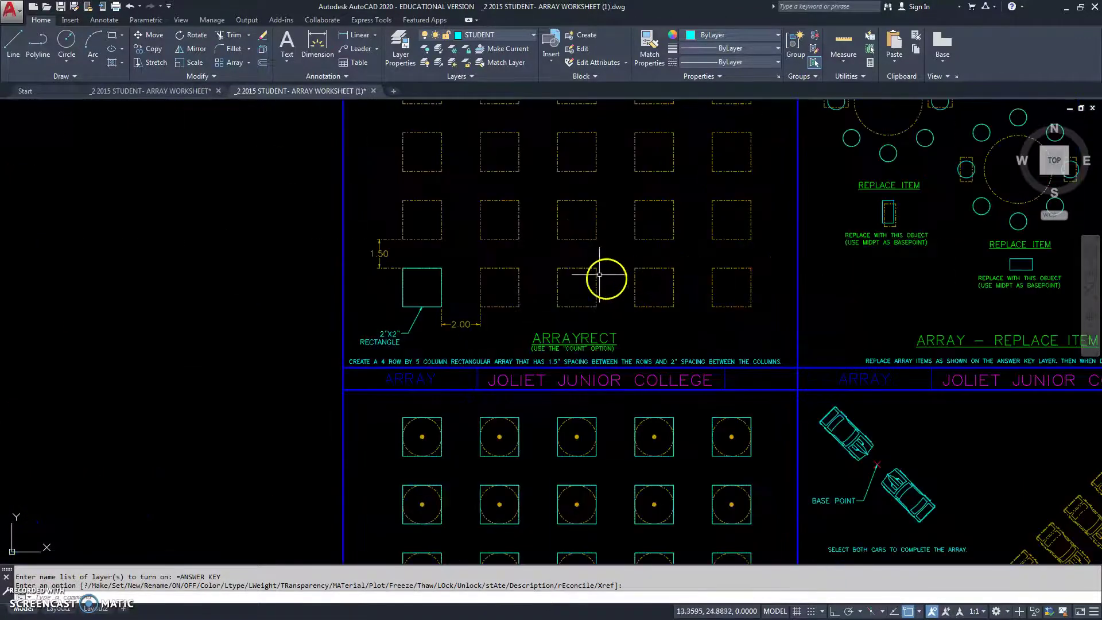
pyautogui.moveTo(521, 300); pyautogui.dragTo(441, 360, button='middle')
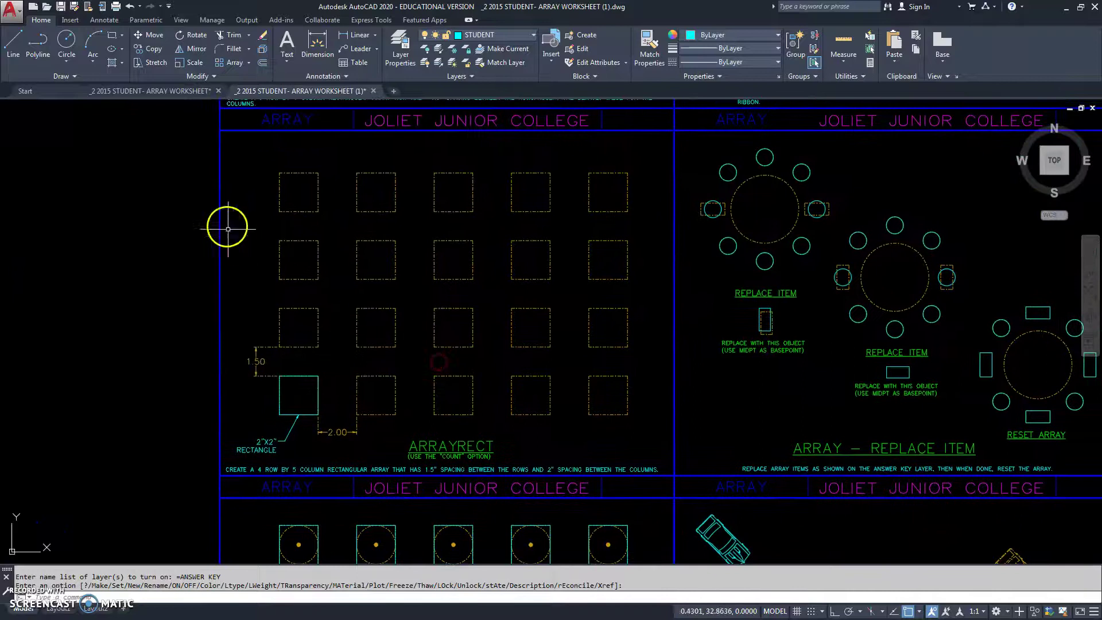
# Start a rectangular array of the 2"x2" square.
pyautogui.click(223, 62)
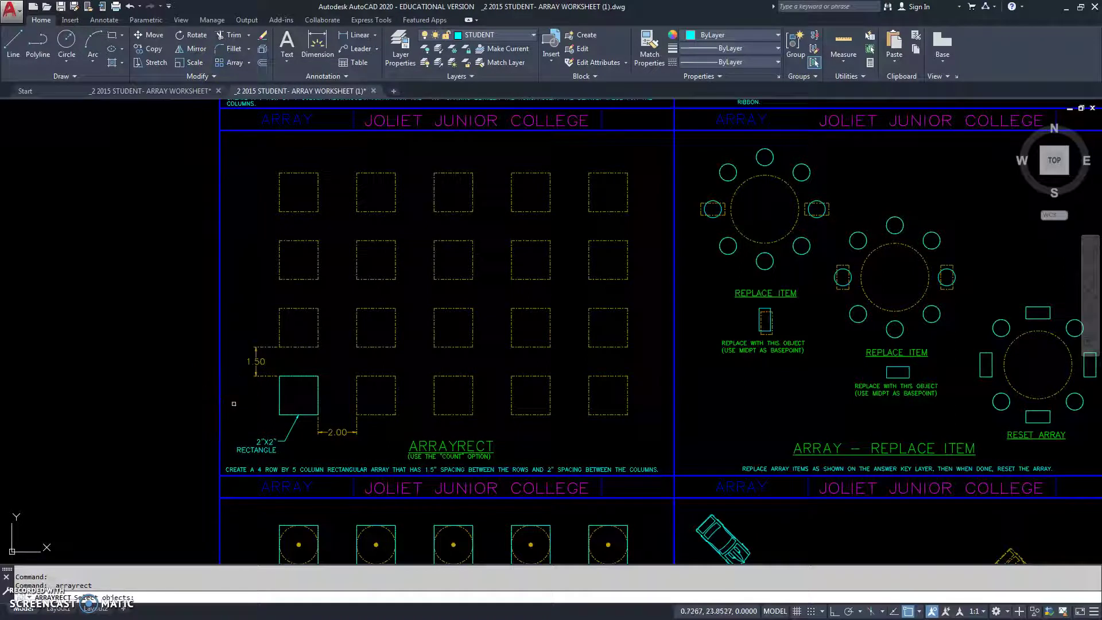
pyautogui.click(278, 394)
pyautogui.click(230, 409)
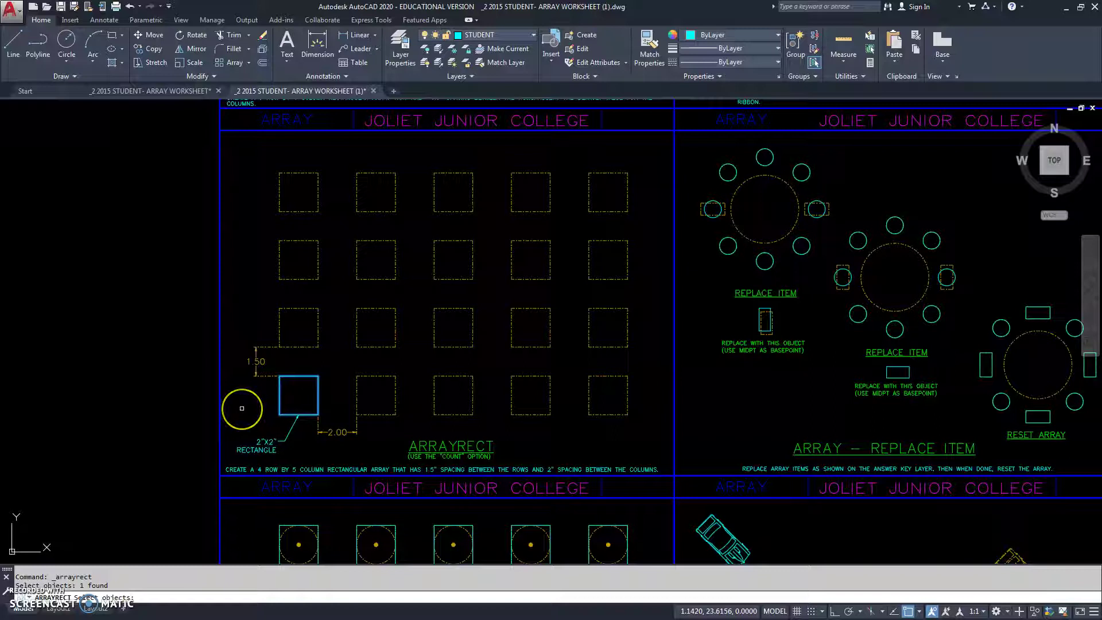
pyautogui.rightClick(246, 407)
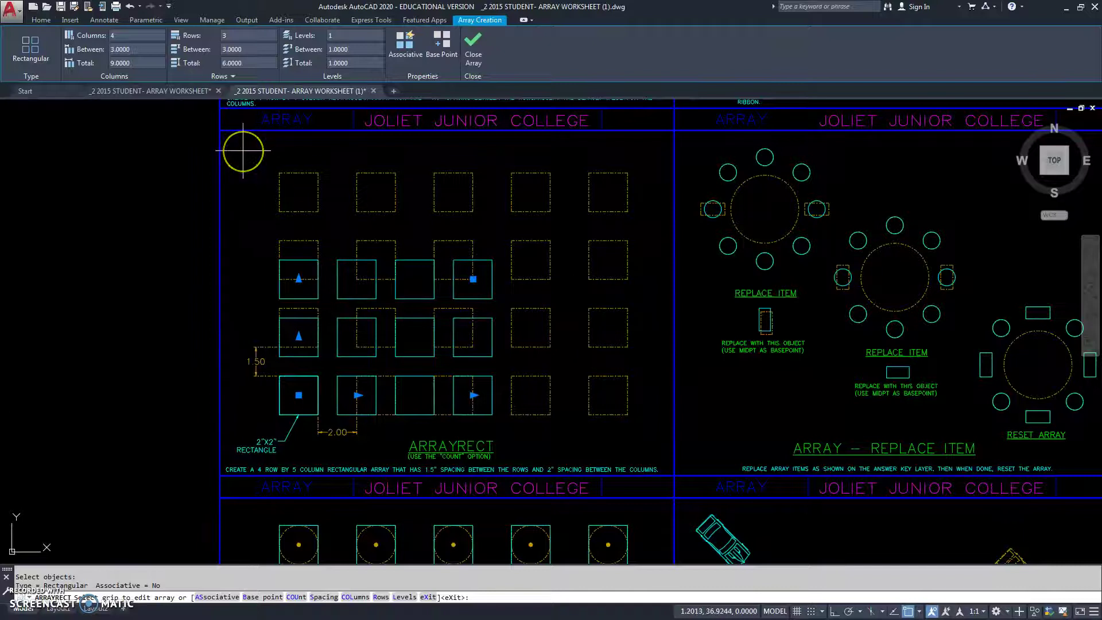
# Set the array to 5 columns and 4 rows.
pyautogui.click(125, 39)
pyautogui.press('Return')
pyautogui.click(212, 37)
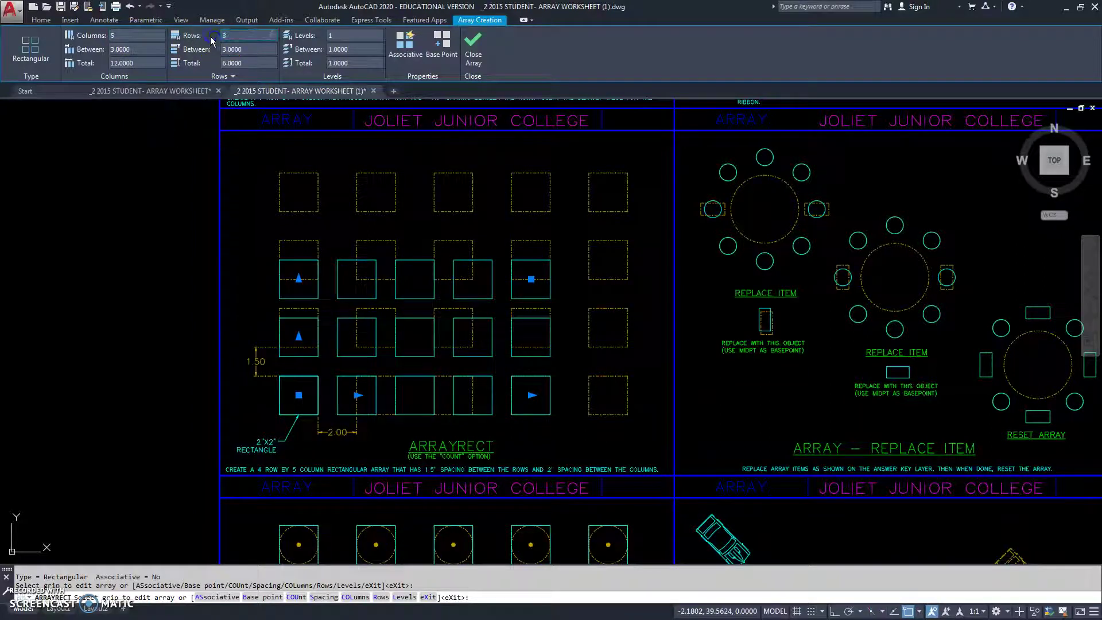
pyautogui.write('4')
pyautogui.press('Return')
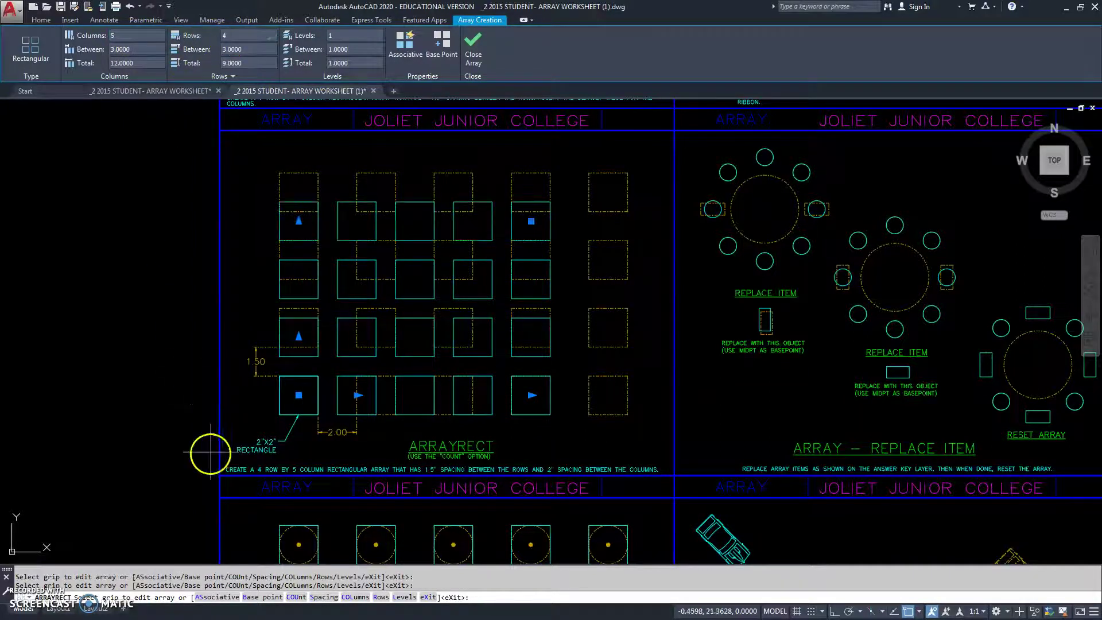
# Set column spacing to 4 and row spacing to 3.5 for the square array.
pyautogui.scroll(4, 351, 484)
pyautogui.moveTo(579, 525); pyautogui.dragTo(481, 513, button='middle')
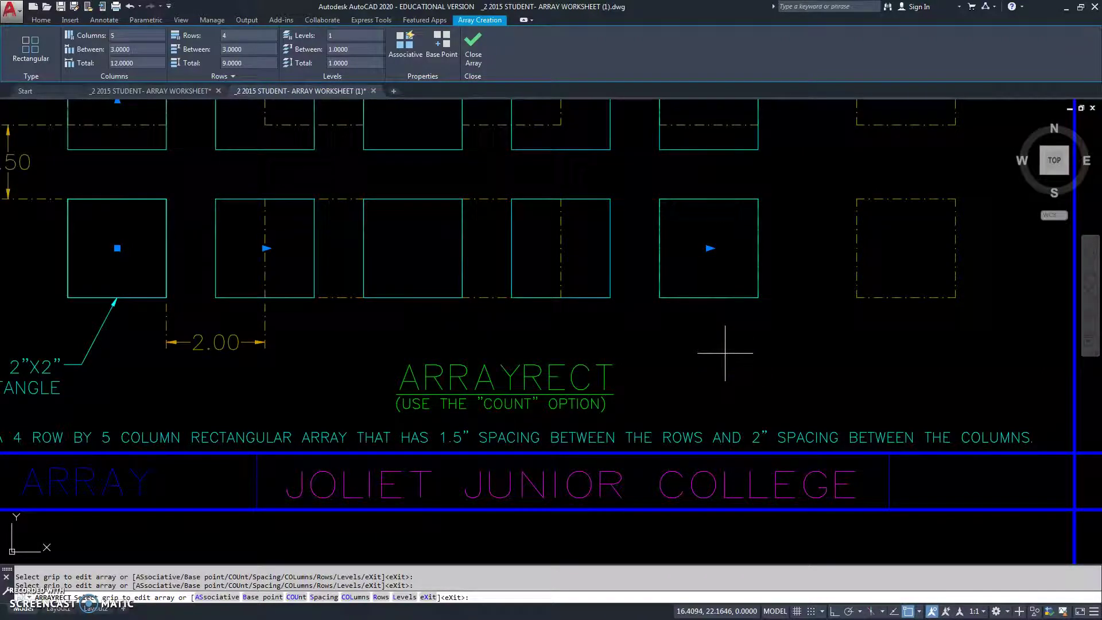
pyautogui.scroll(-3, 454, 313)
pyautogui.moveTo(351, 283); pyautogui.dragTo(295, 372, button='middle')
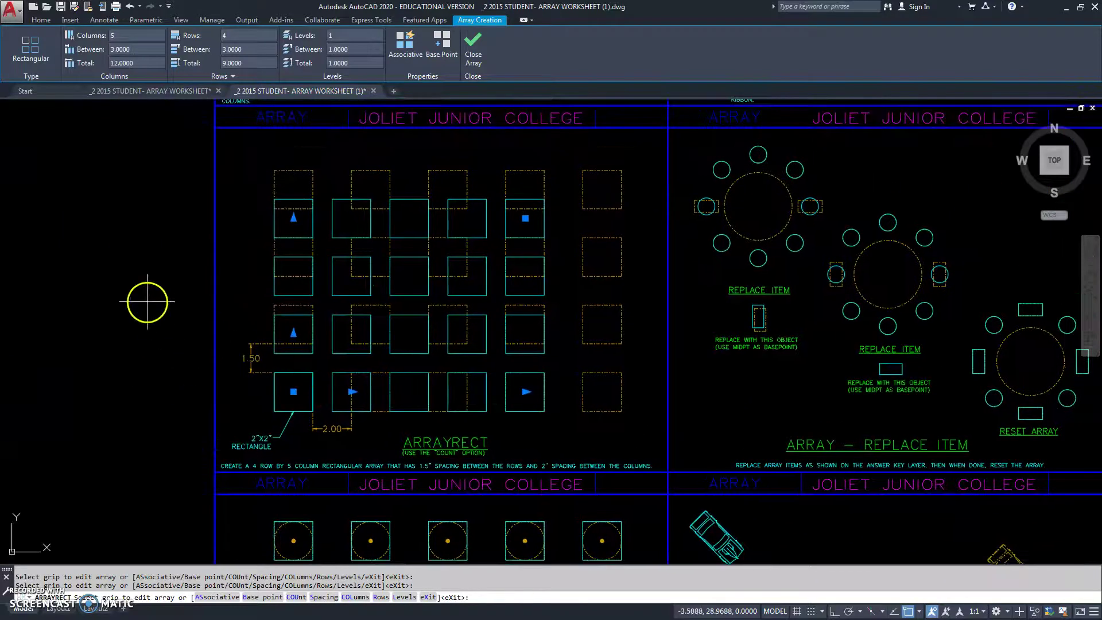
pyautogui.click(144, 51)
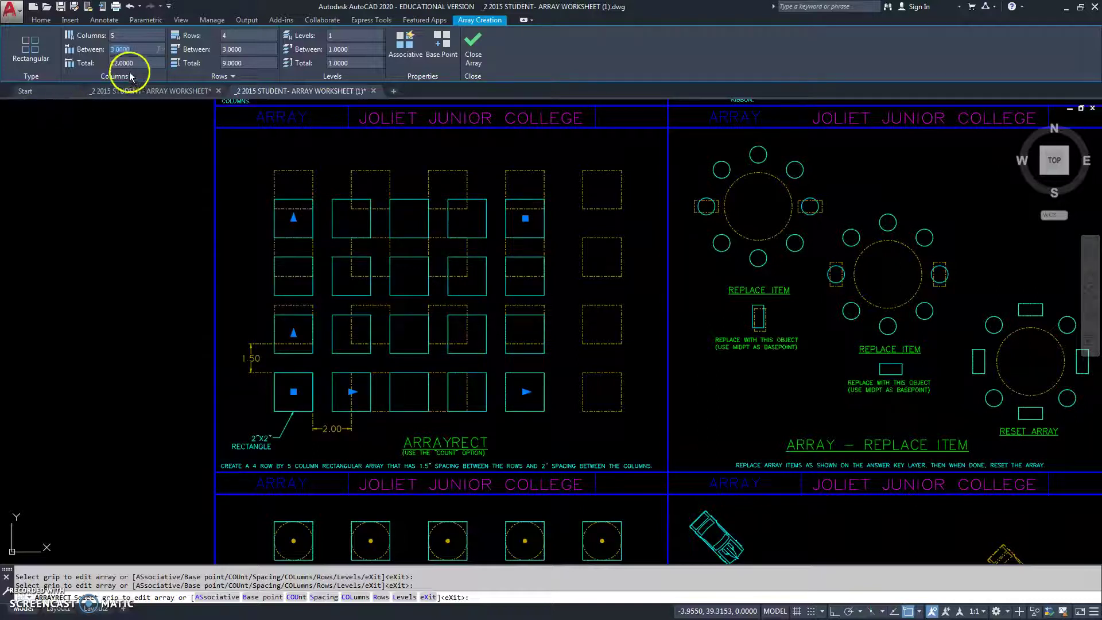
pyautogui.click(148, 50)
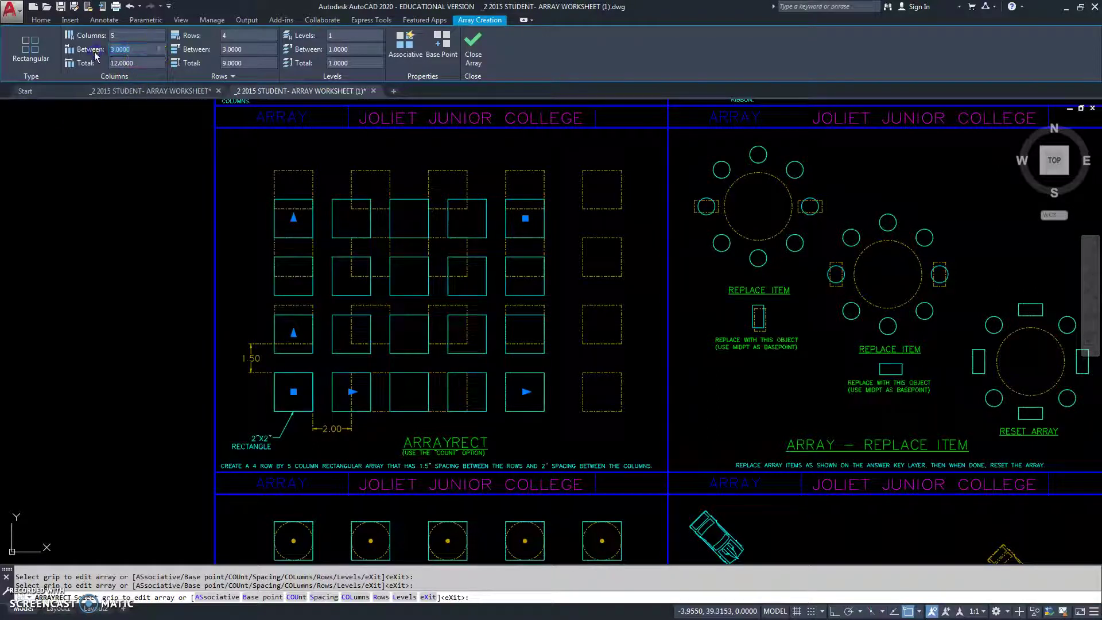
pyautogui.press('Return')
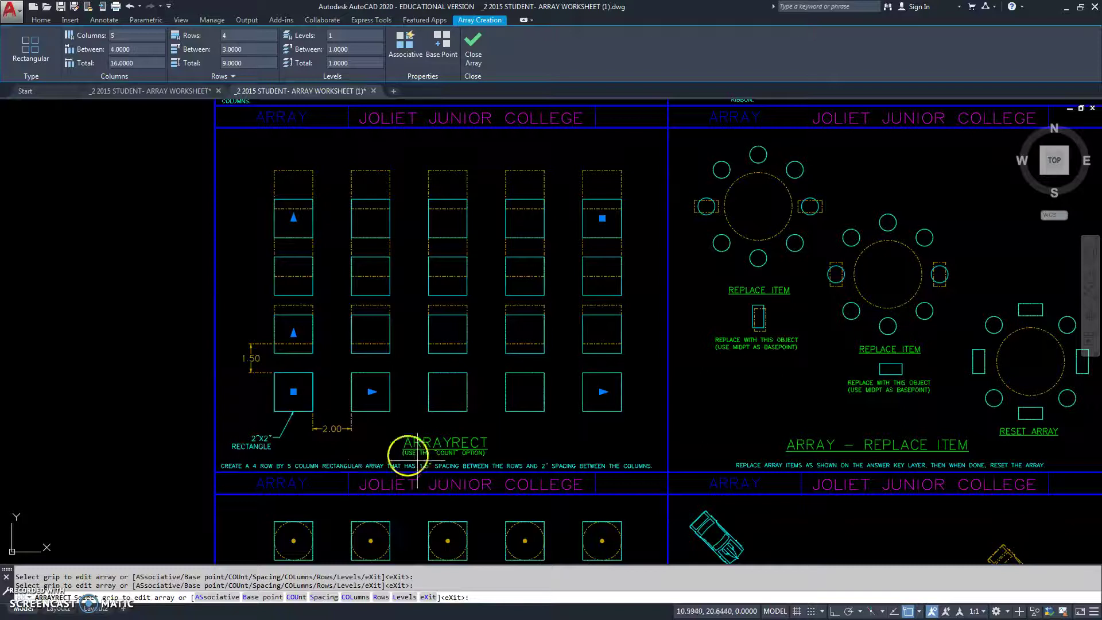
pyautogui.click(197, 50)
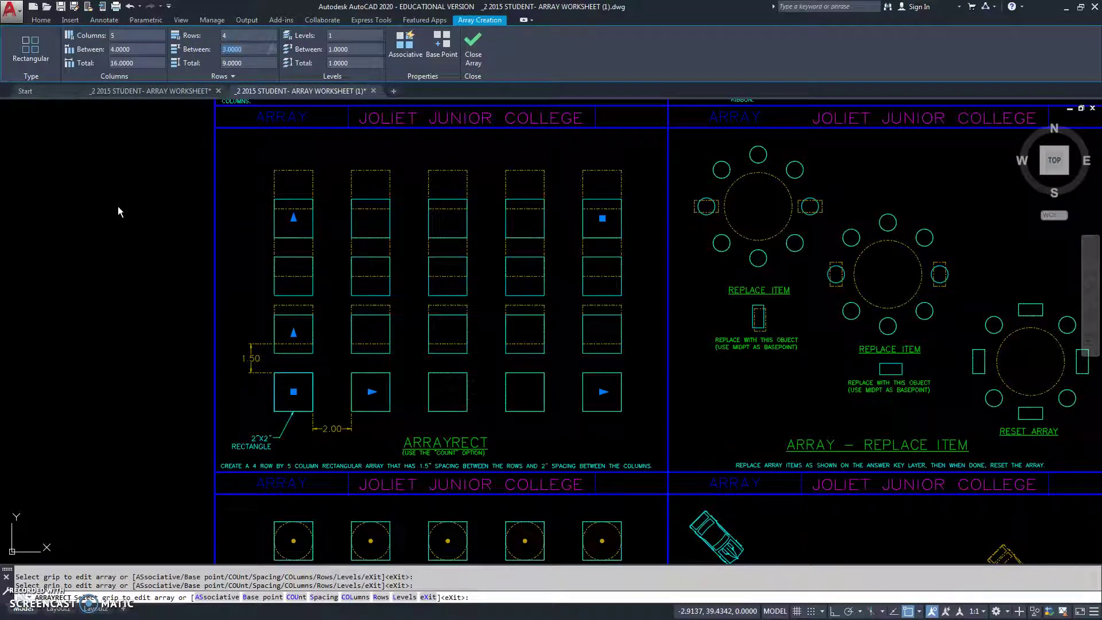
pyautogui.write('3.5')
pyautogui.press('Return')
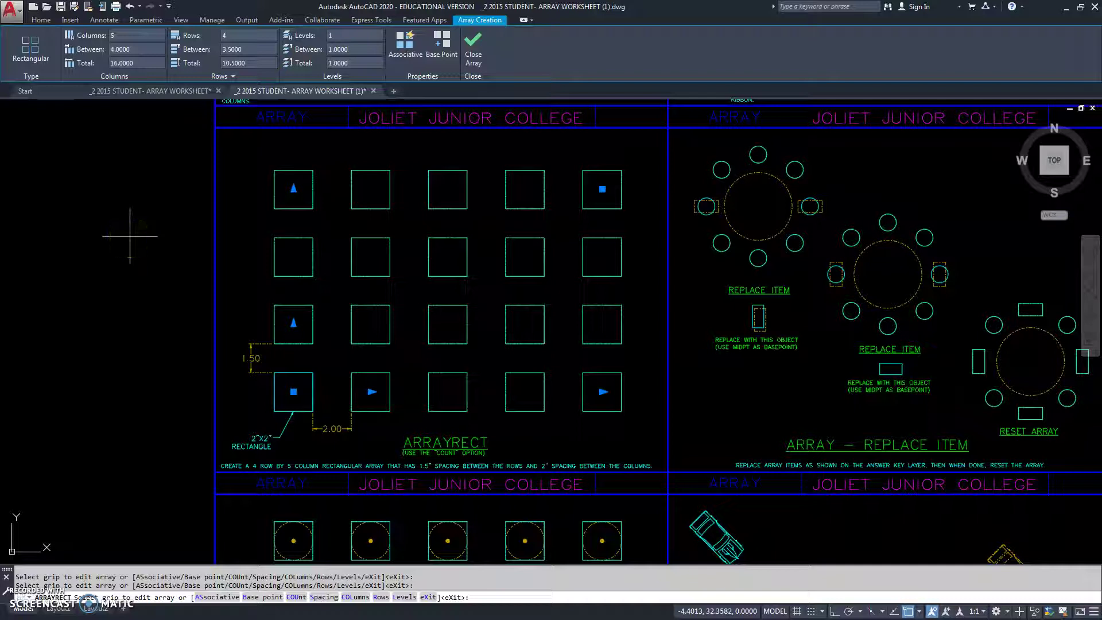
# Make the array associative, close it, then reselect it to verify and close again.
pyautogui.click(402, 43)
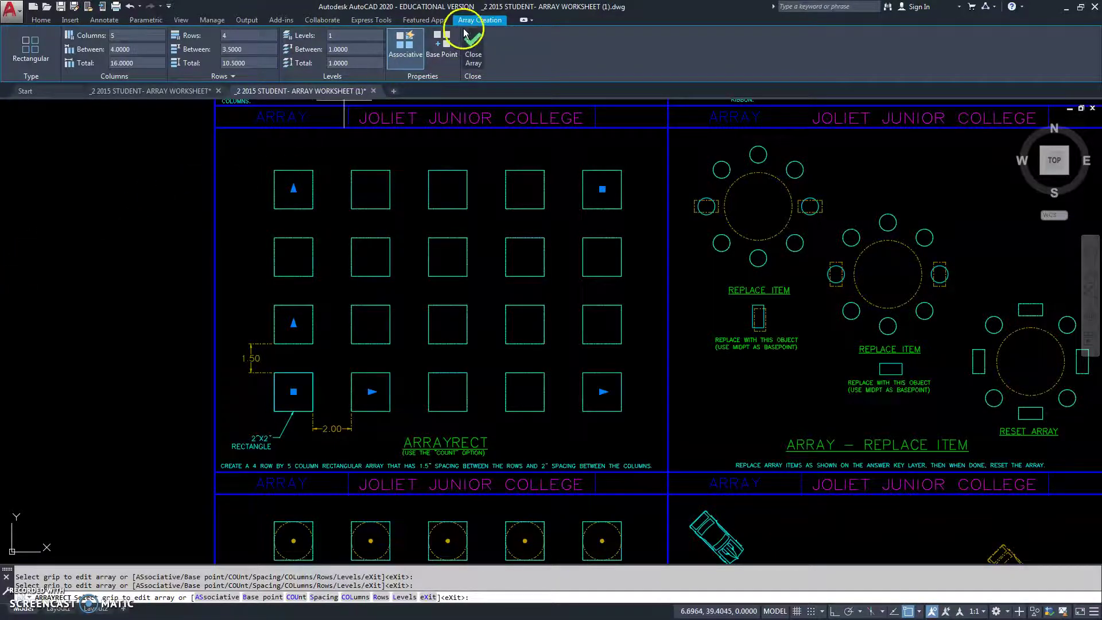
pyautogui.click(471, 46)
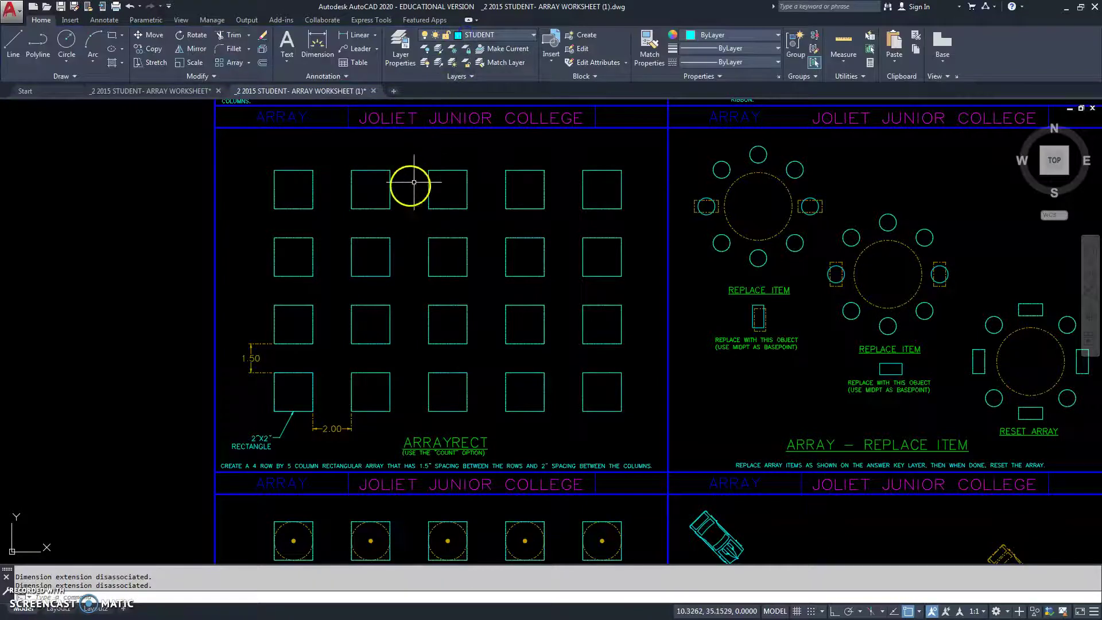
pyautogui.click(301, 205)
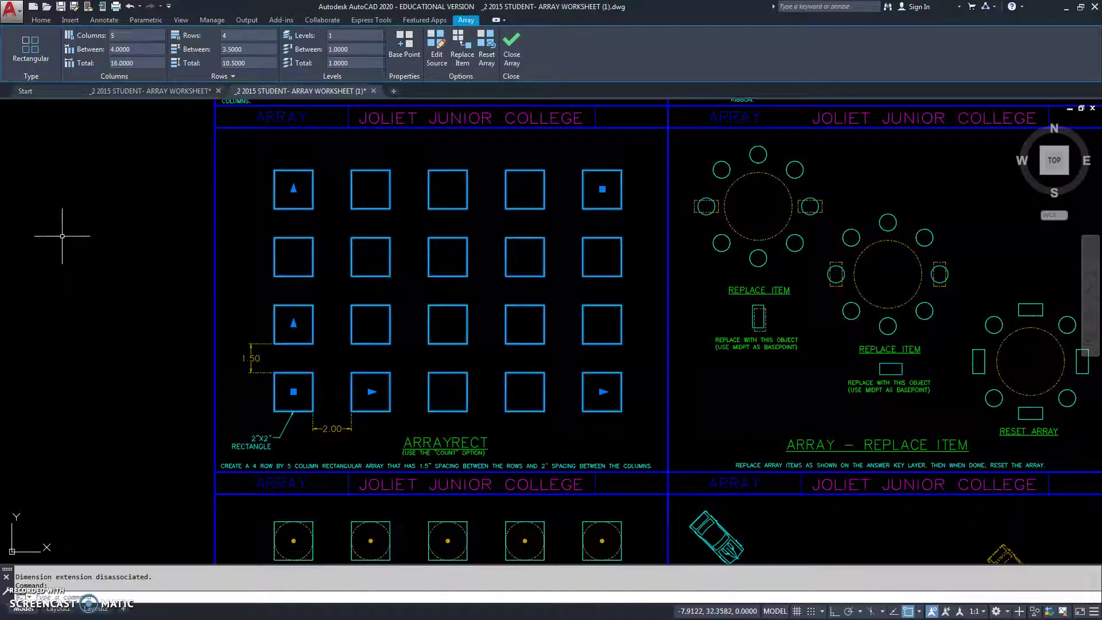
pyautogui.click(510, 46)
# Pan to the ARRAYEDIT grid and switch off the ANSWER KEY layer, leaving plain squares.
pyautogui.moveTo(112, 453)
pyautogui.mouseDown(button='middle')
pyautogui.moveTo(57, 230)
pyautogui.moveTo(51, 146)
pyautogui.mouseUp(button='middle')
pyautogui.moveTo(91, 420); pyautogui.dragTo(89, 408, button='middle')
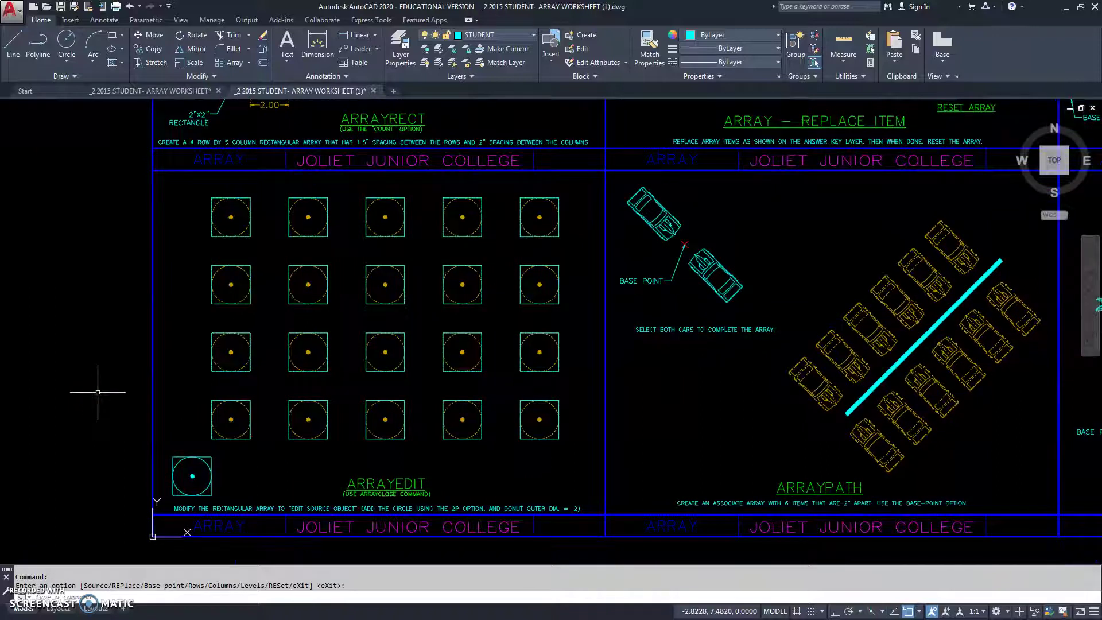
pyautogui.moveTo(96, 392); pyautogui.dragTo(98, 386, button='middle')
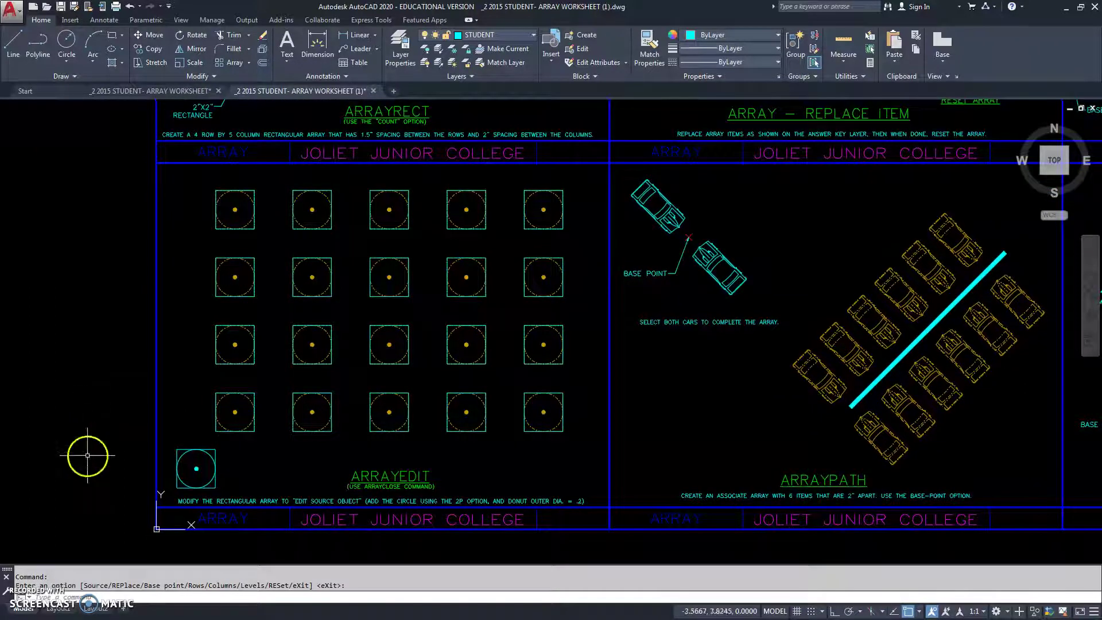
pyautogui.scroll(2, 87, 455)
pyautogui.scroll(-2, 87, 455)
pyautogui.scroll(2, 90, 423)
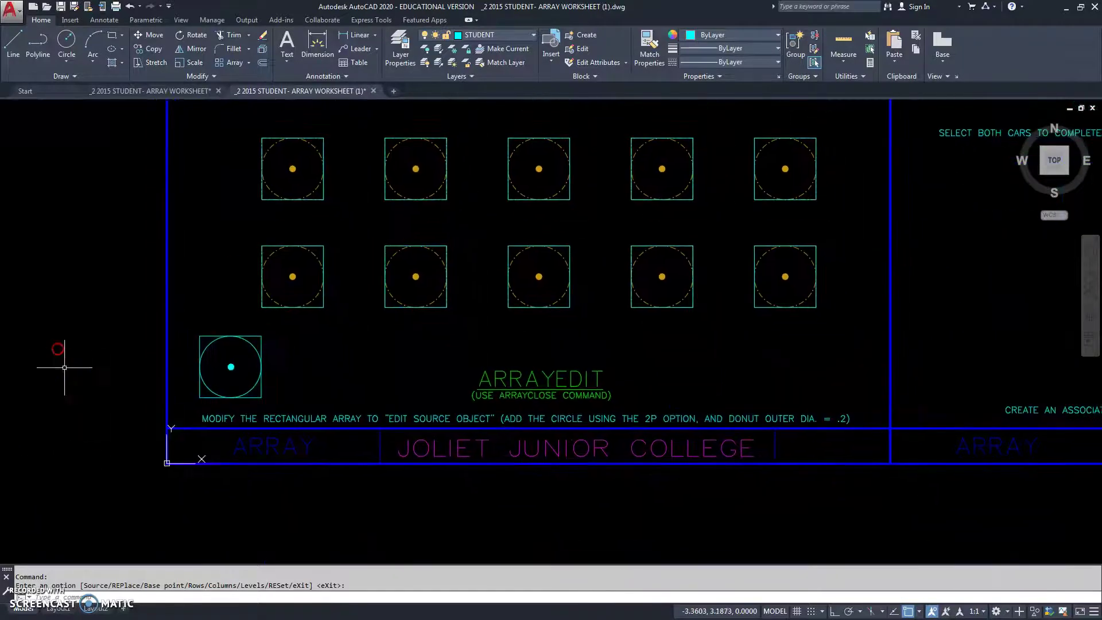
pyautogui.moveTo(69, 381)
pyautogui.mouseDown(button='middle')
pyautogui.moveTo(178, 445)
pyautogui.moveTo(80, 459)
pyautogui.mouseUp(button='middle')
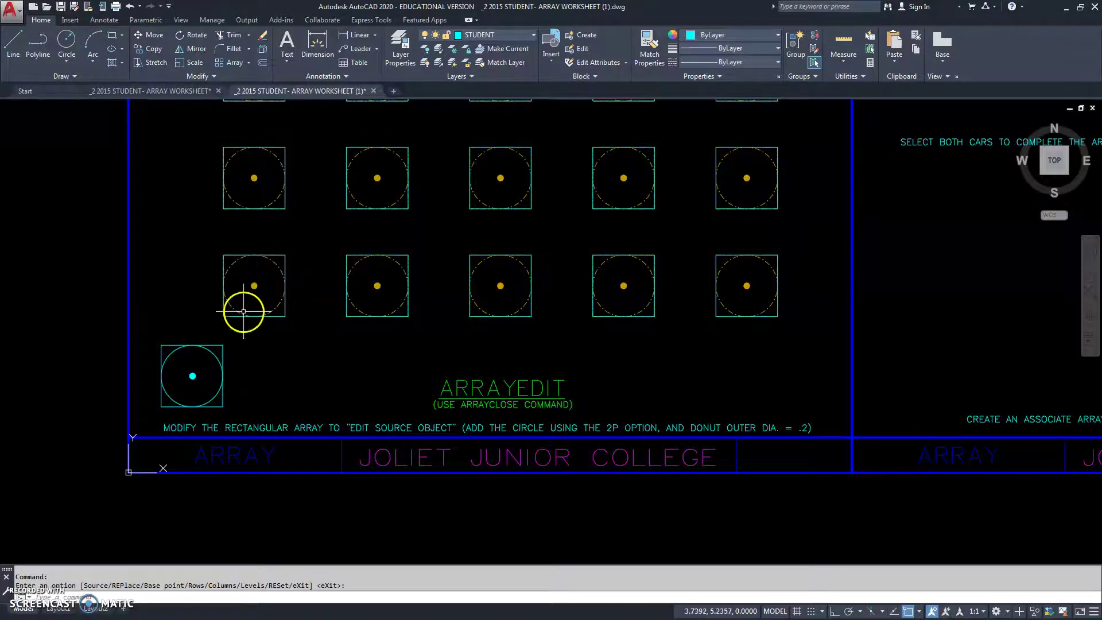
pyautogui.click(532, 36)
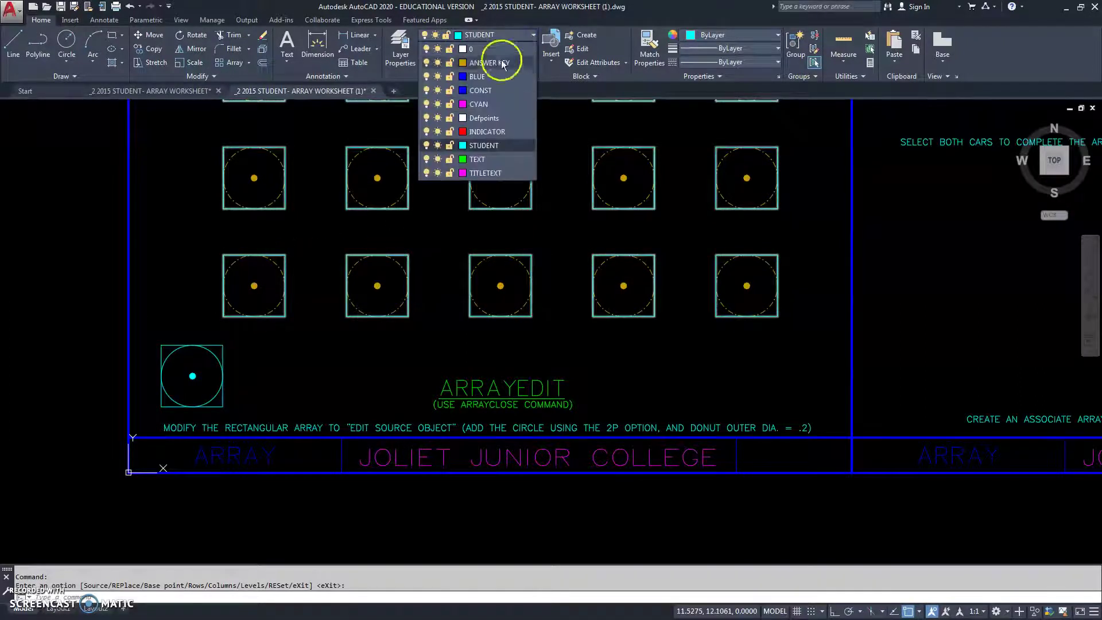
pyautogui.click(427, 63)
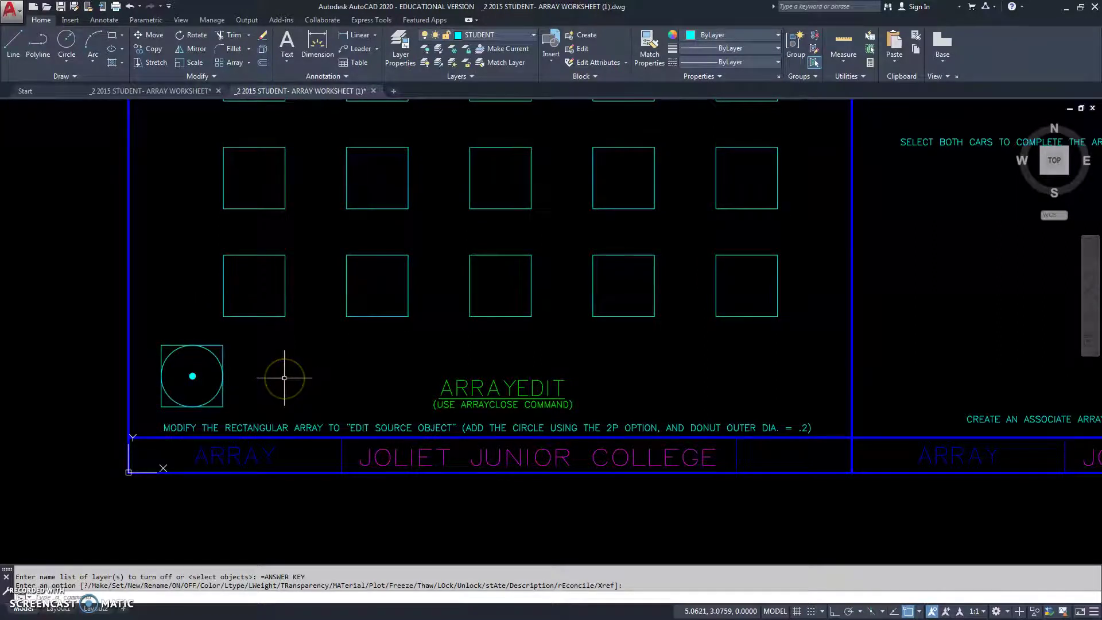
# Run ARRAYEDIT on the square grid, choose Source, and pick the lower-left square.
pyautogui.write('ay')
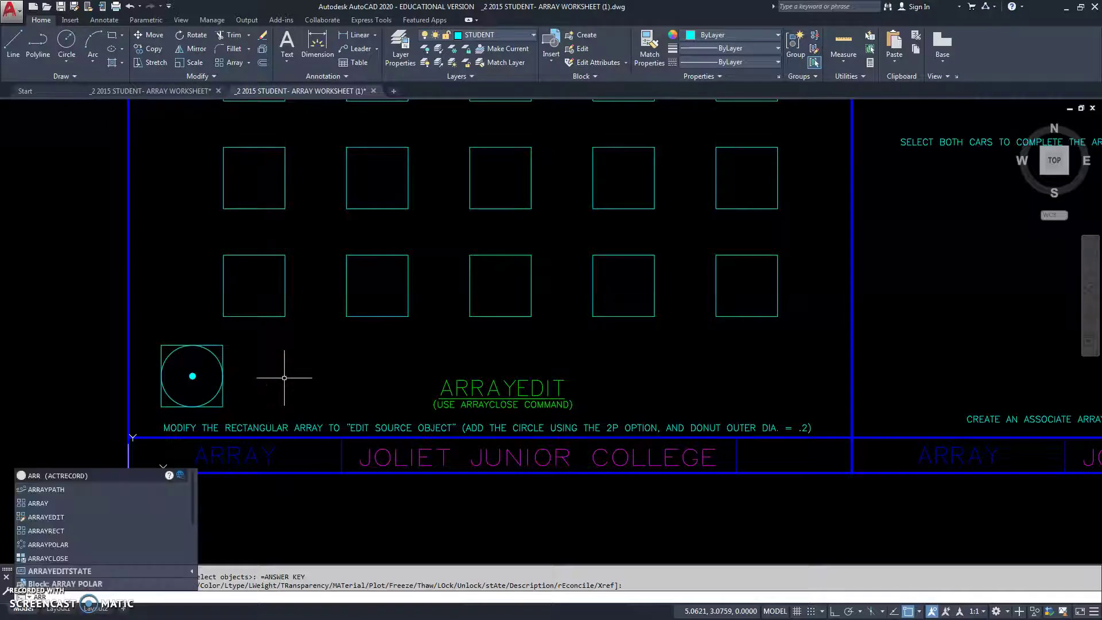
pyautogui.write('edit')
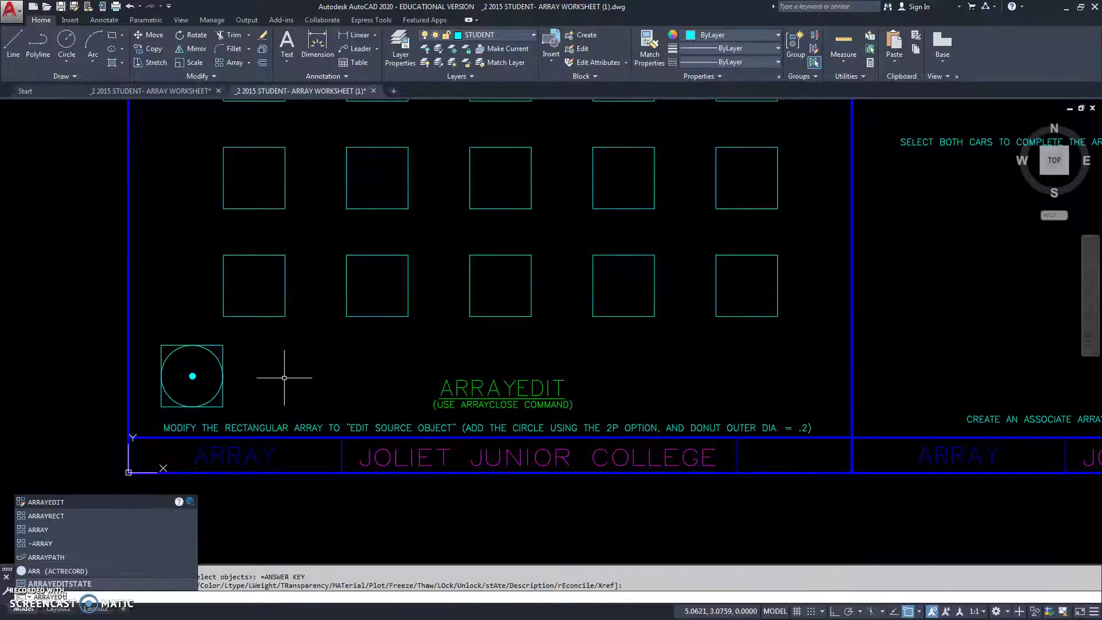
pyautogui.press('Return')
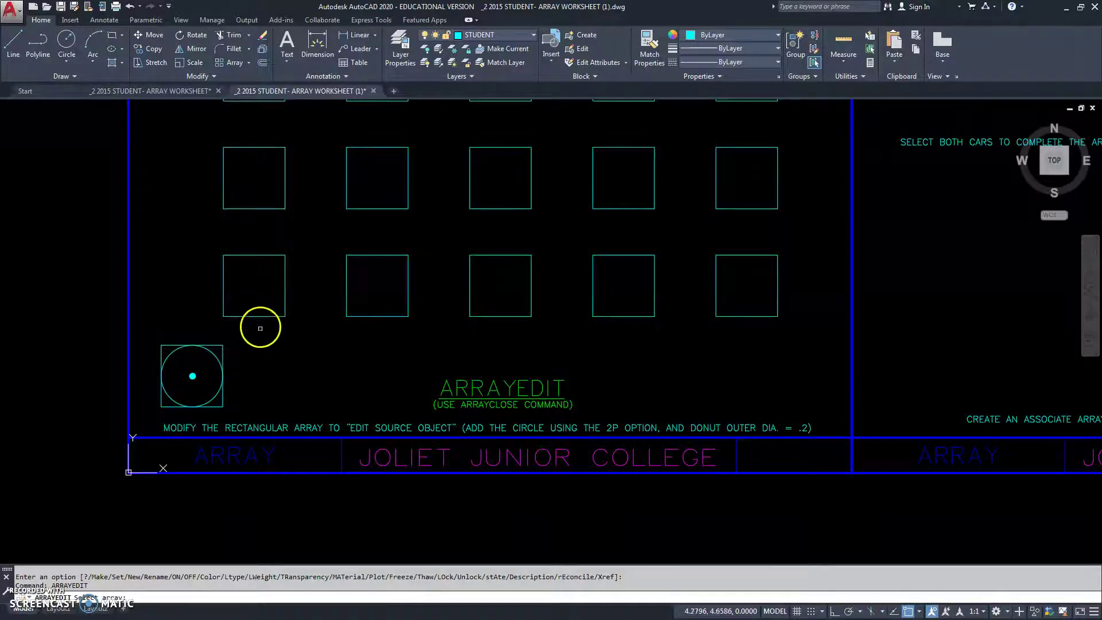
pyautogui.click(261, 316)
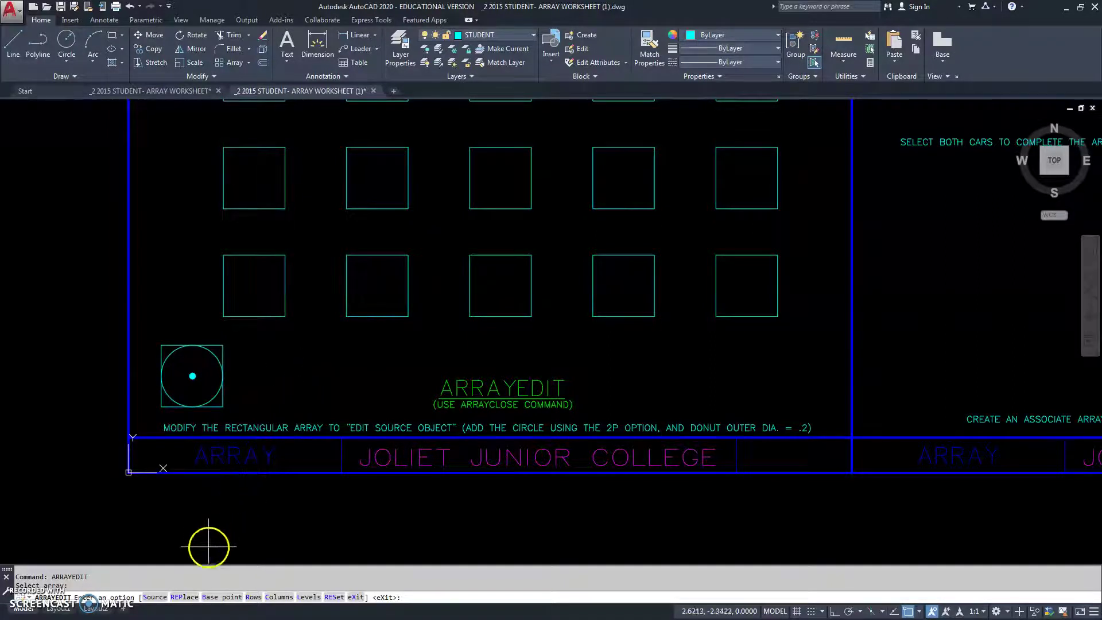
pyautogui.click(154, 597)
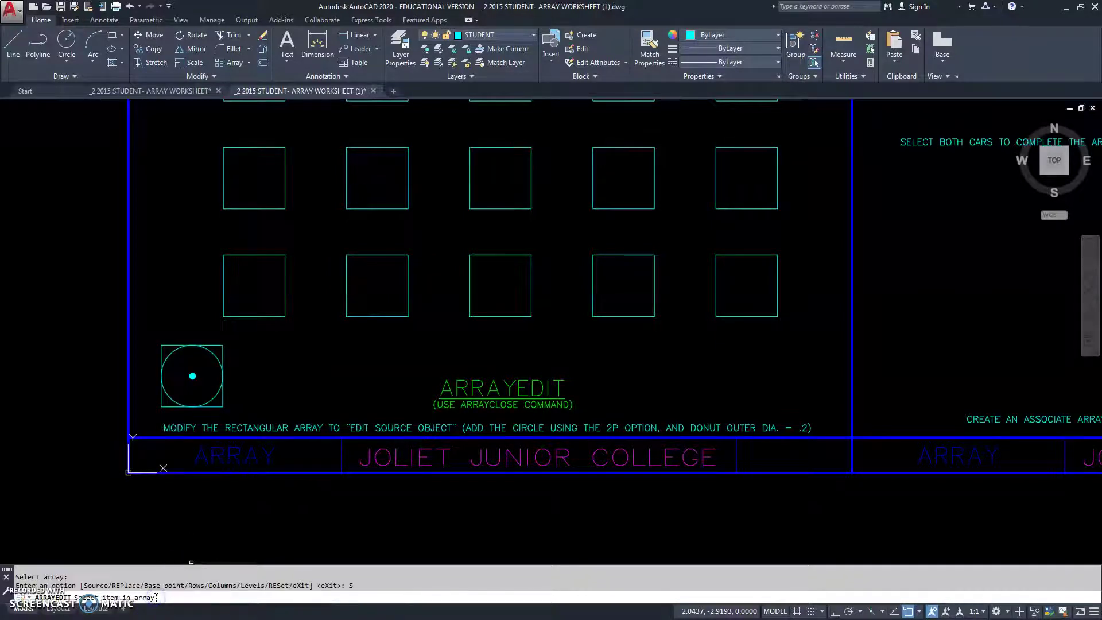
pyautogui.click(255, 316)
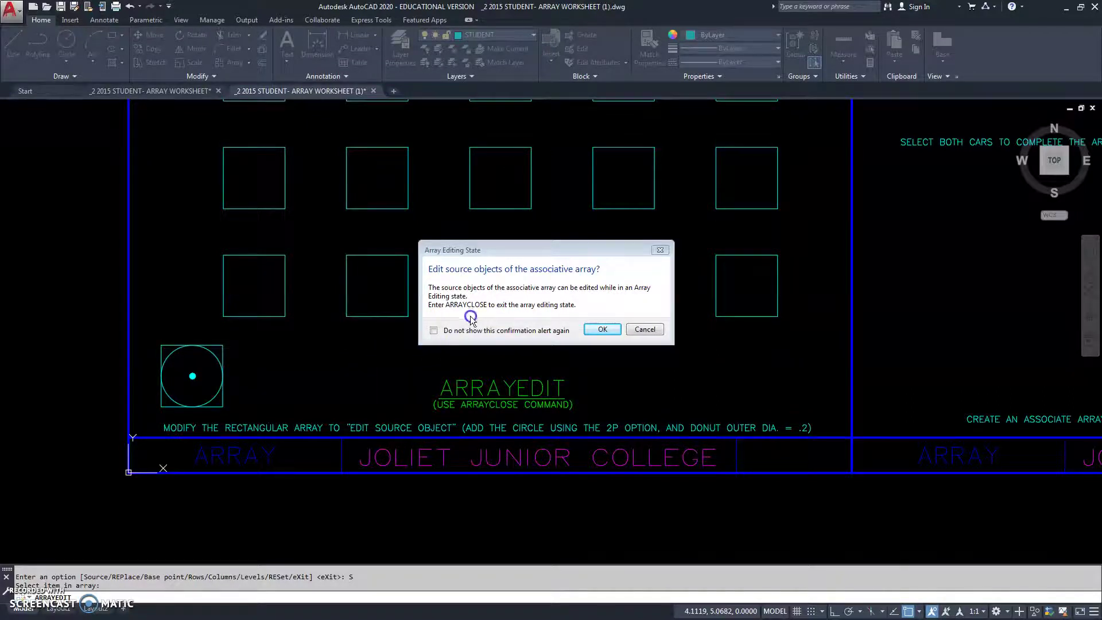
pyautogui.click(602, 330)
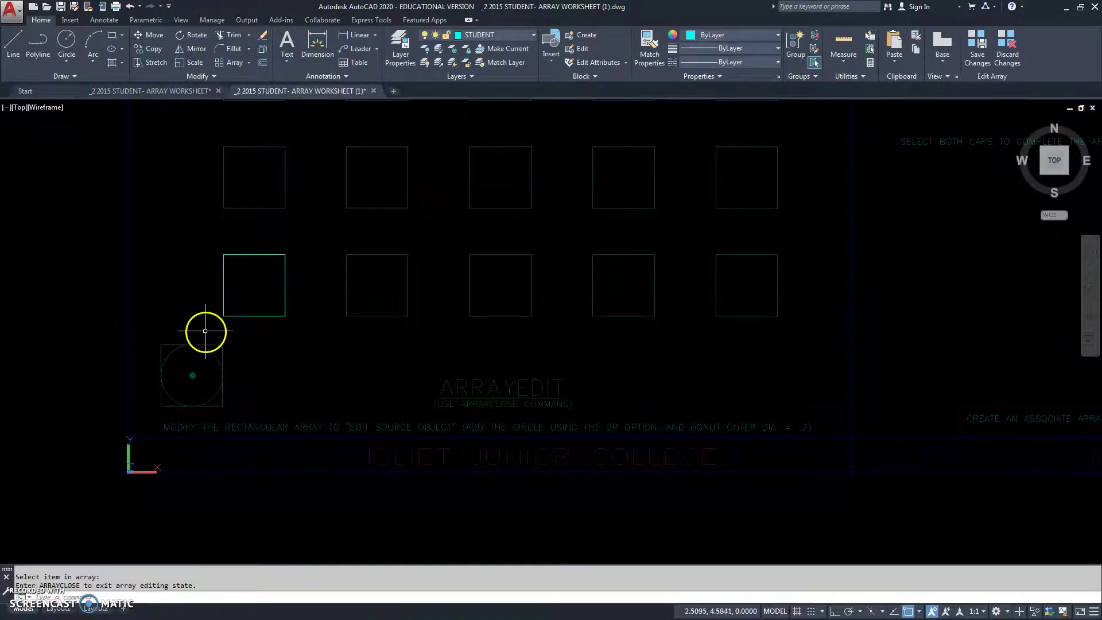
# Zoom in on the array's lower-left source square and acknowledge the Array Editing State message.
pyautogui.scroll(2, 205, 331)
pyautogui.moveTo(192, 309); pyautogui.dragTo(246, 364, button='middle')
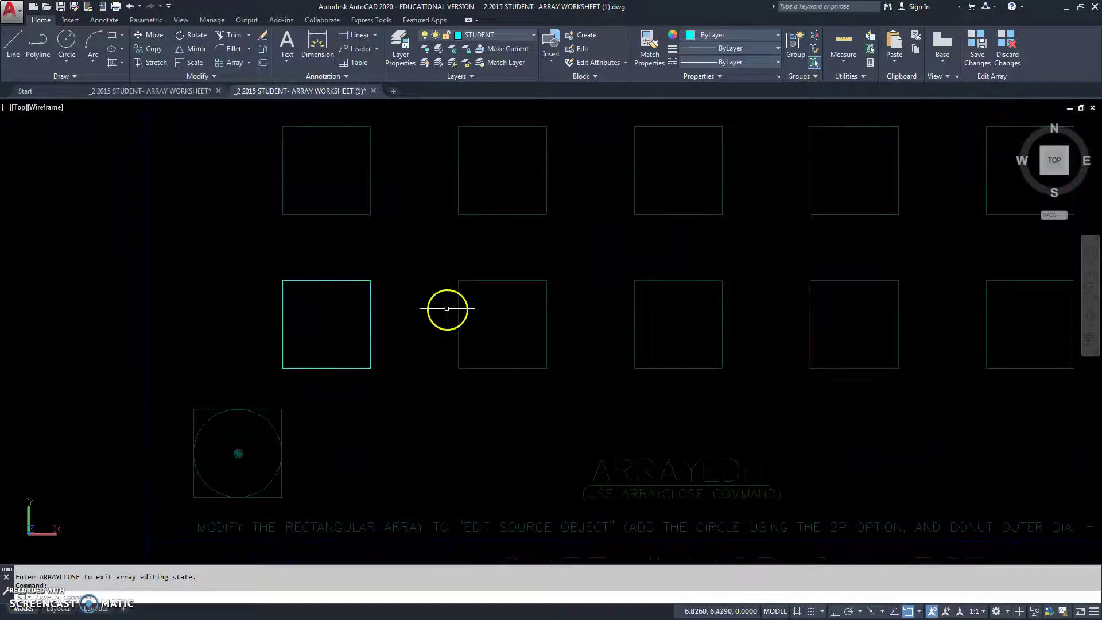
pyautogui.click(184, 164)
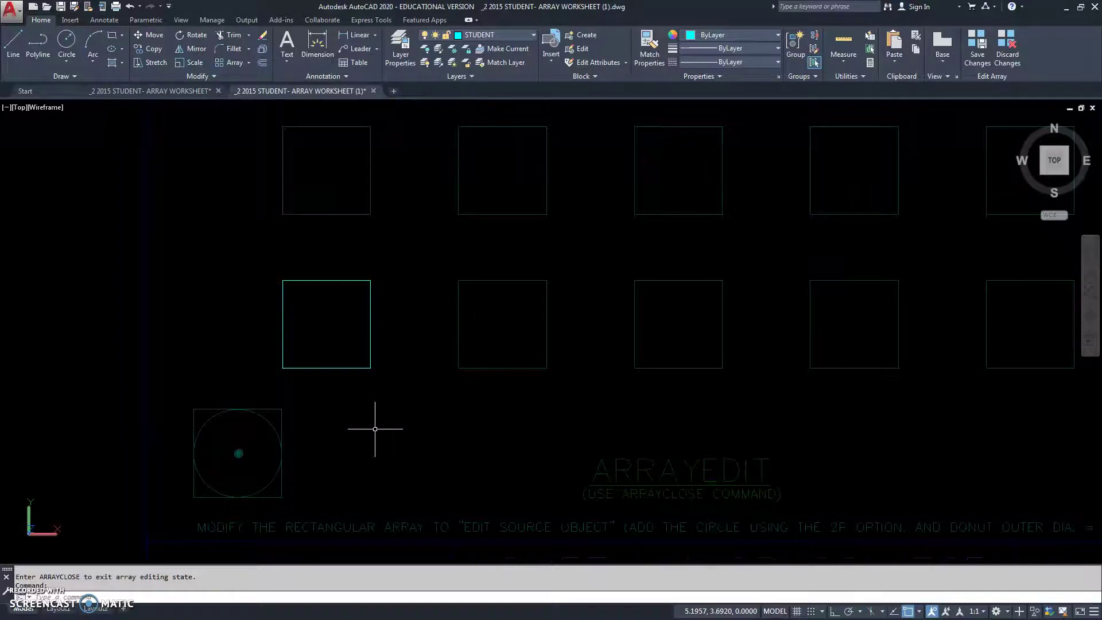
# Draw a 2-point circle across the source square between its left and right midpoints.
pyautogui.click(67, 65)
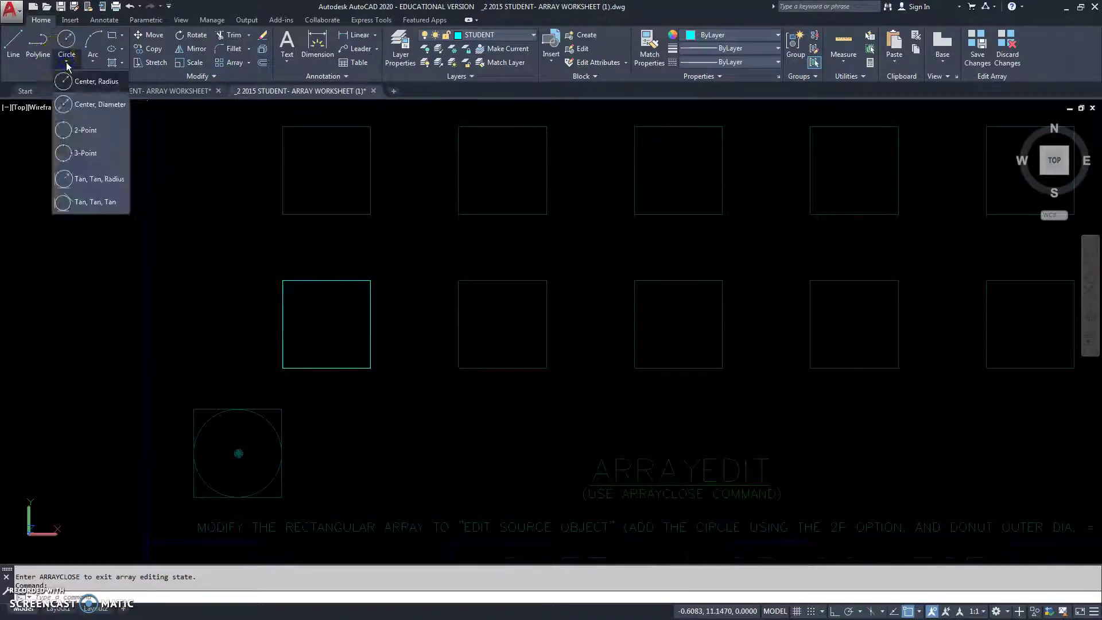
pyautogui.click(73, 131)
pyautogui.click(283, 324)
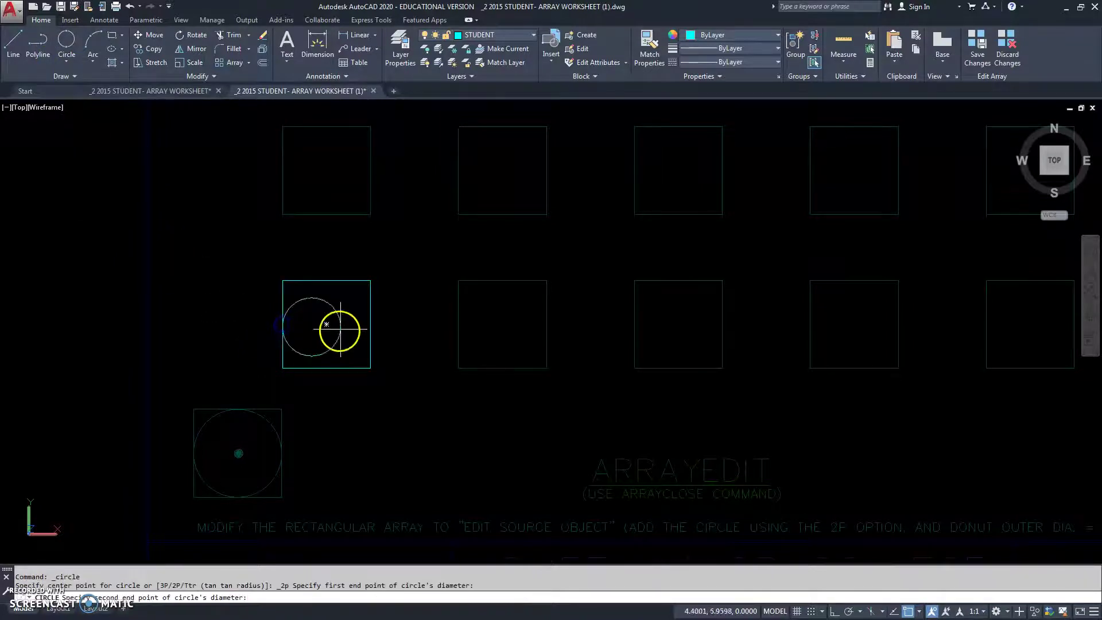
pyautogui.click(371, 324)
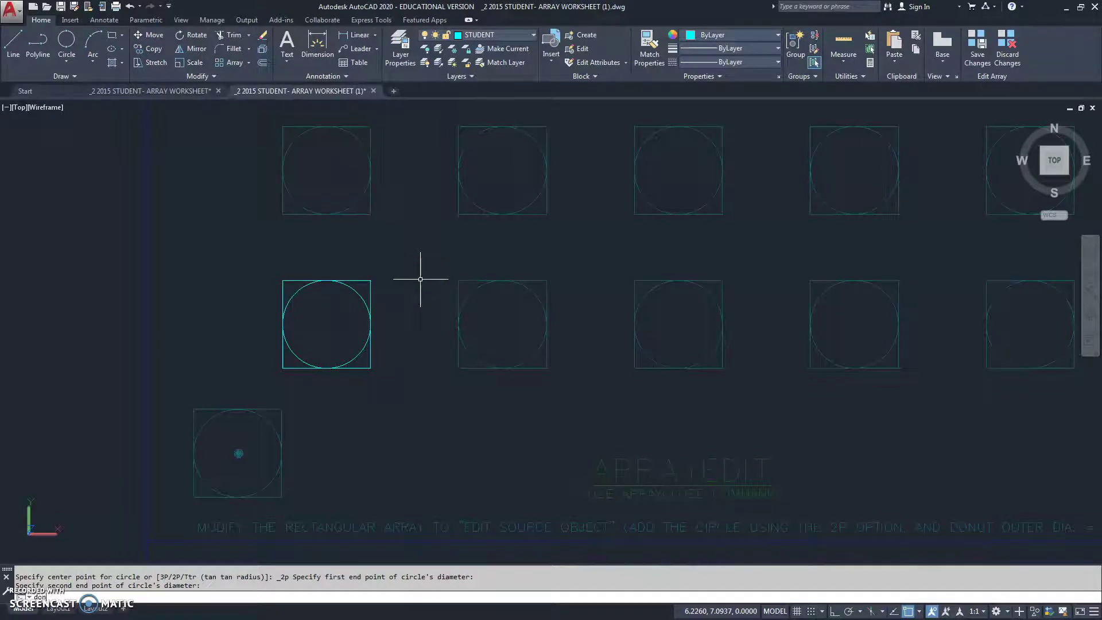
# Place a DONUT with inside diameter 0 and outside diameter .2 at the circle's centre.
pyautogui.write('donu')
pyautogui.press('Return')
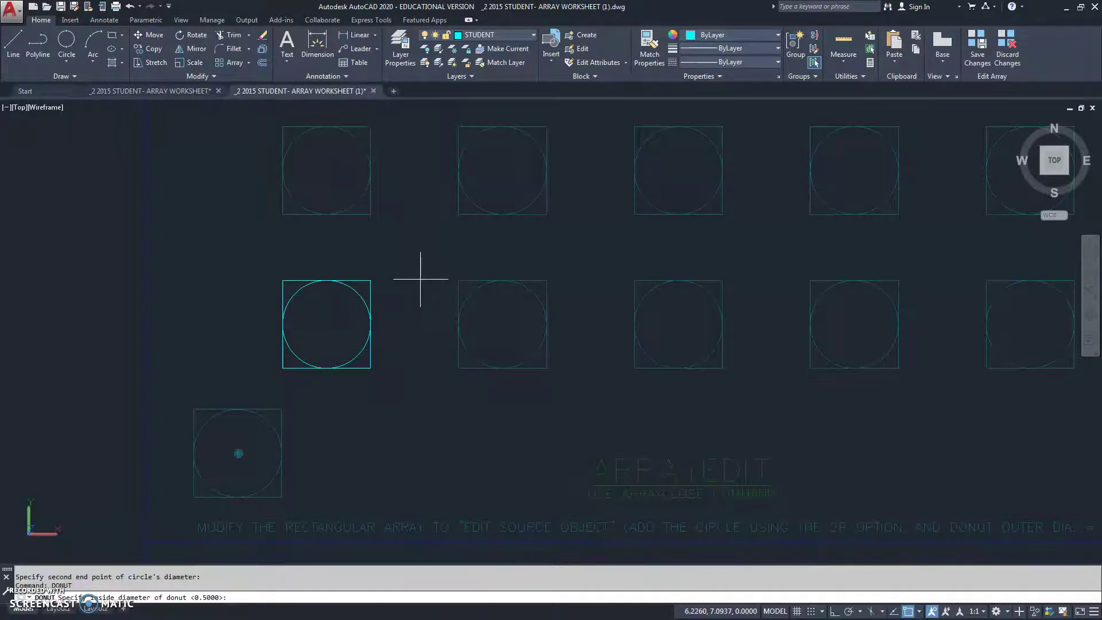
pyautogui.press('Return')
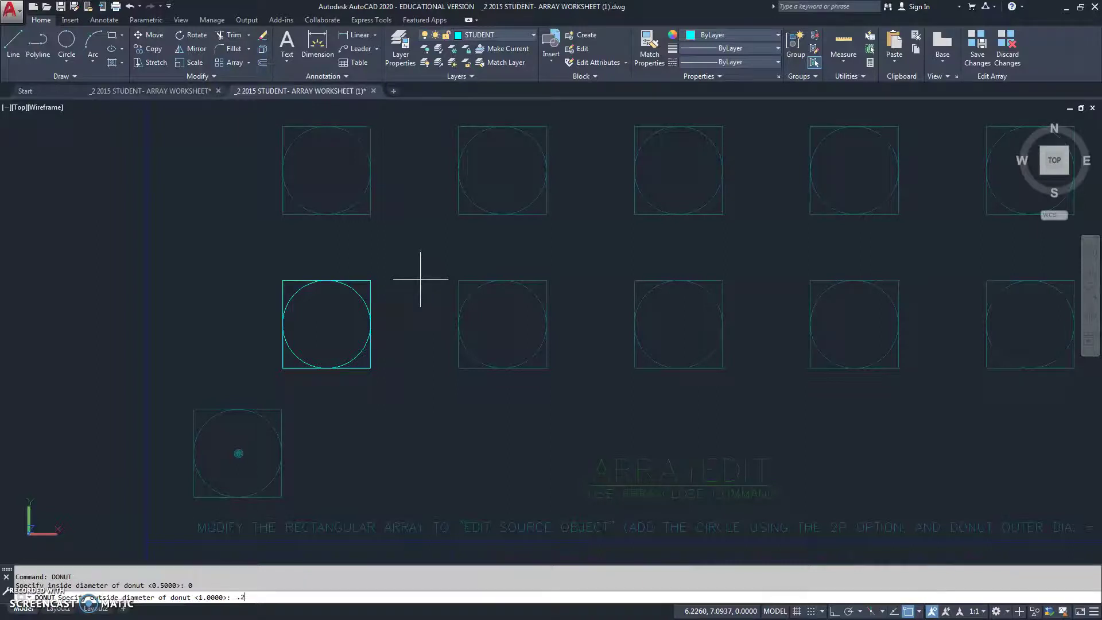
pyautogui.press('Return')
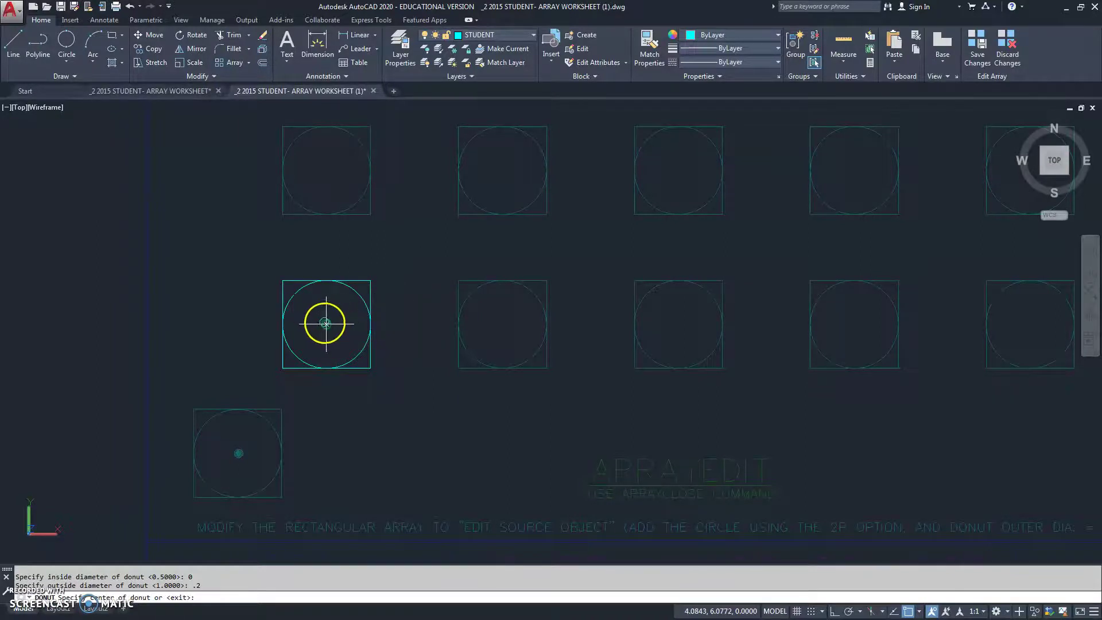
pyautogui.click(327, 325)
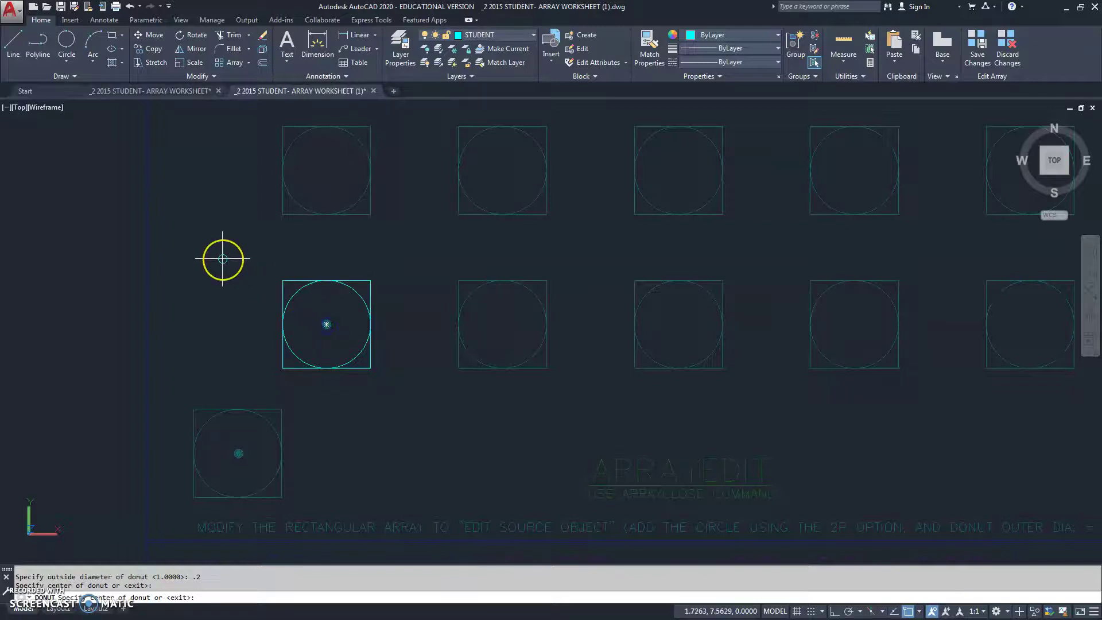
pyautogui.press('Escape')
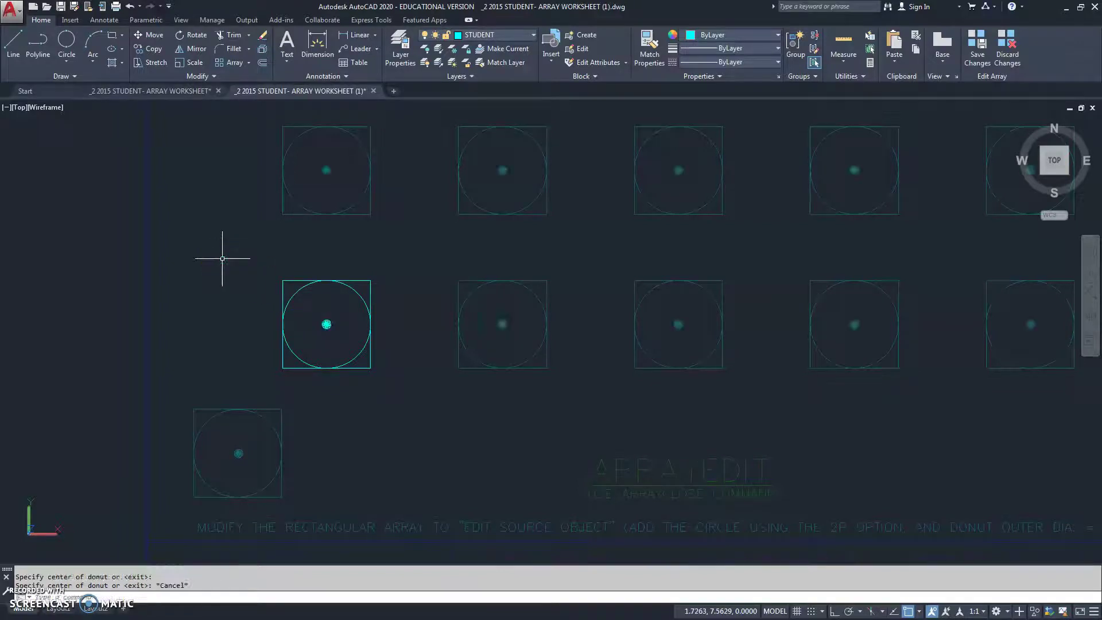
pyautogui.click(376, 438)
# Zoom out to the whole grid and run ARRAYCLOSE, saving changes to the array objects.
pyautogui.scroll(-2, 455, 393)
pyautogui.moveTo(470, 382)
pyautogui.mouseDown(button='middle')
pyautogui.moveTo(401, 519)
pyautogui.moveTo(449, 442)
pyautogui.moveTo(425, 433)
pyautogui.mouseUp(button='middle')
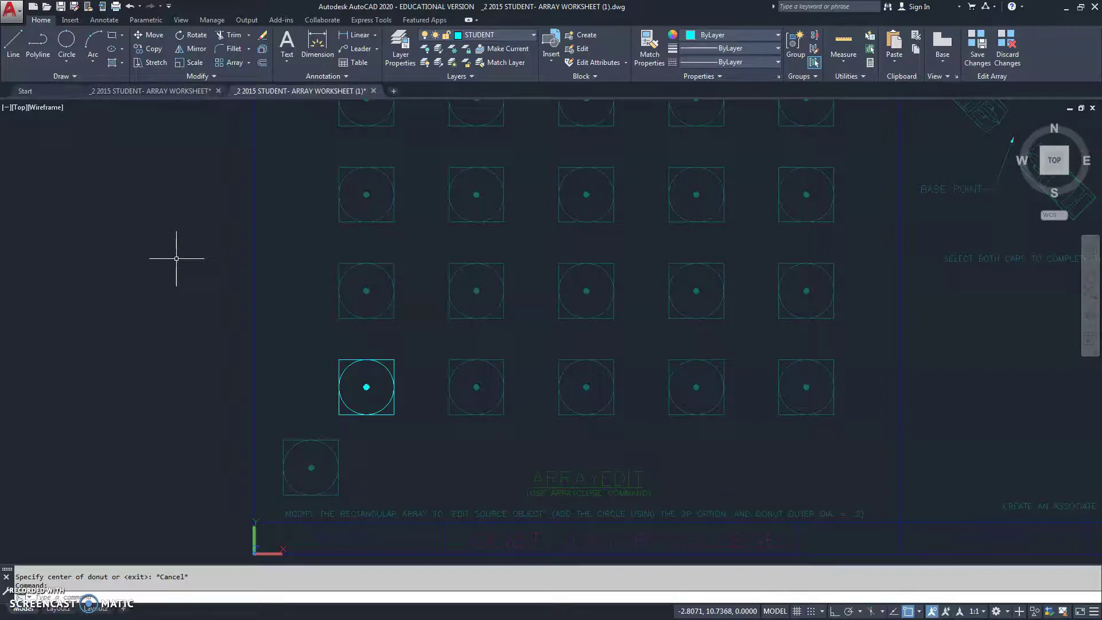
pyautogui.click(224, 366)
pyautogui.write('arrayclose')
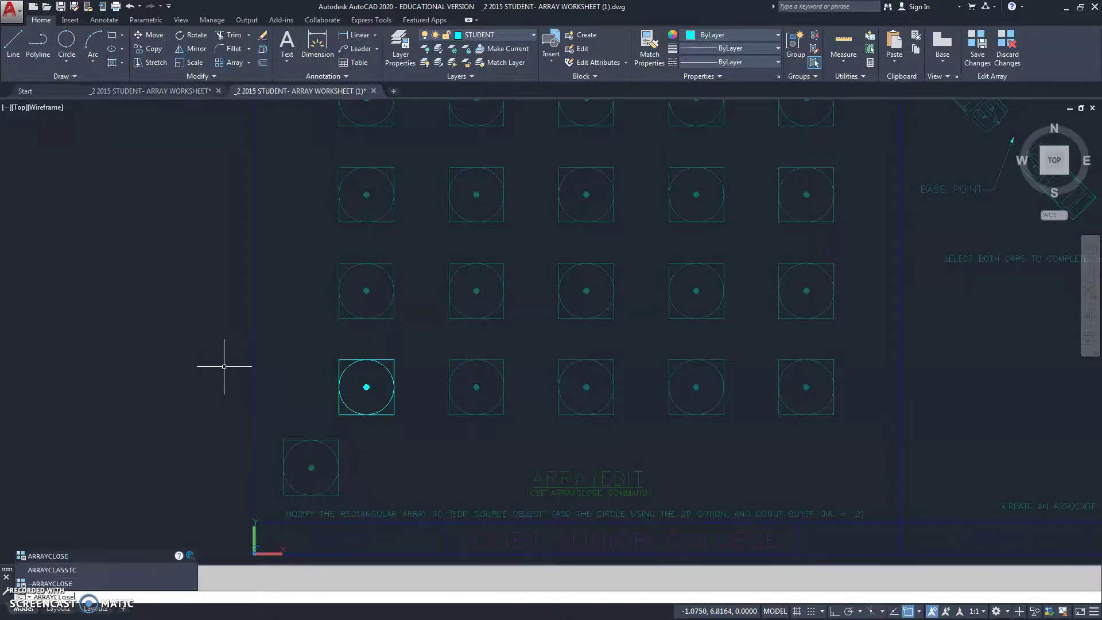
pyautogui.press('Return')
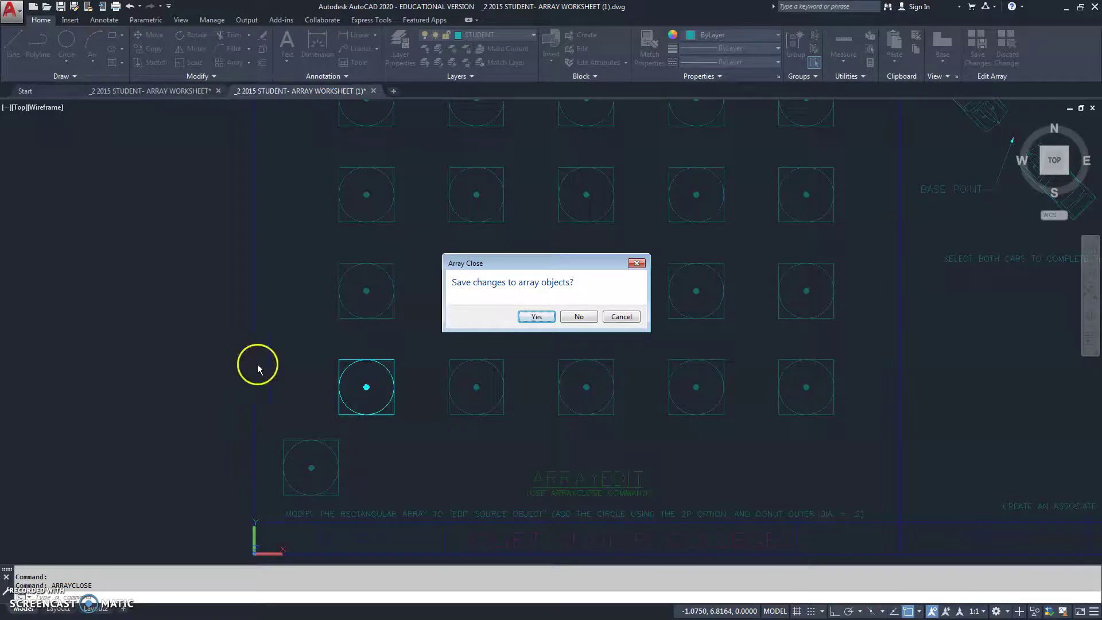
pyautogui.click(536, 316)
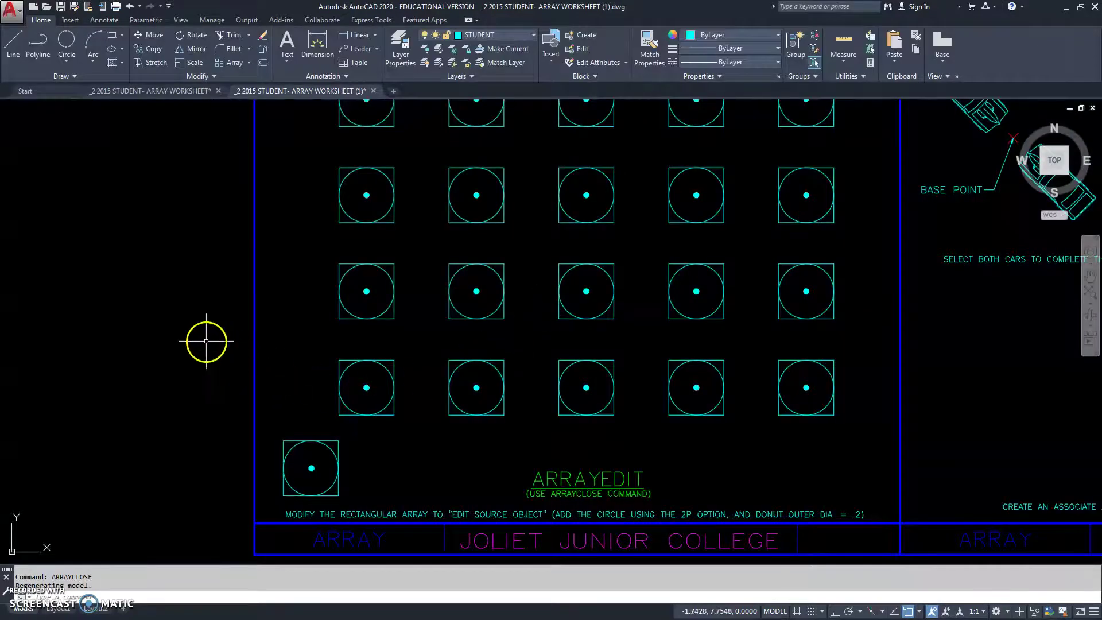
pyautogui.scroll(-1, 195, 335)
pyautogui.moveTo(167, 302); pyautogui.dragTo(167, 332, button='middle')
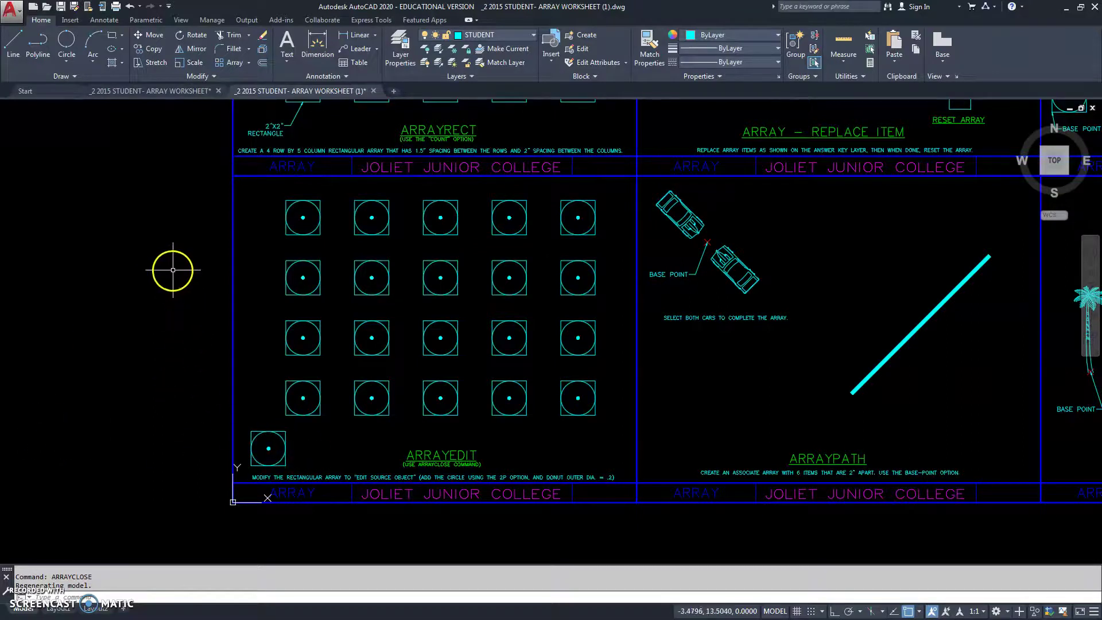
pyautogui.scroll(-4, 167, 255)
pyautogui.moveTo(165, 253)
pyautogui.mouseDown(button='middle')
pyautogui.moveTo(208, 369)
pyautogui.moveTo(209, 411)
pyautogui.moveTo(147, 566)
pyautogui.mouseUp(button='middle')
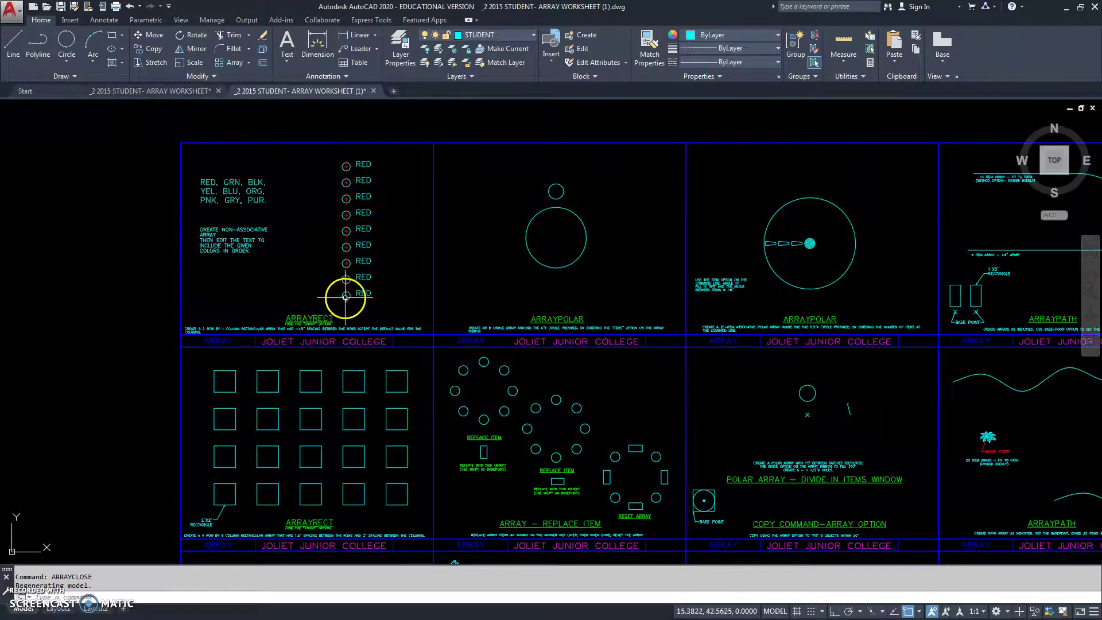
pyautogui.moveTo(315, 291); pyautogui.dragTo(364, 46, button='middle')
pyautogui.moveTo(104, 145); pyautogui.dragTo(81, 351, button='middle')
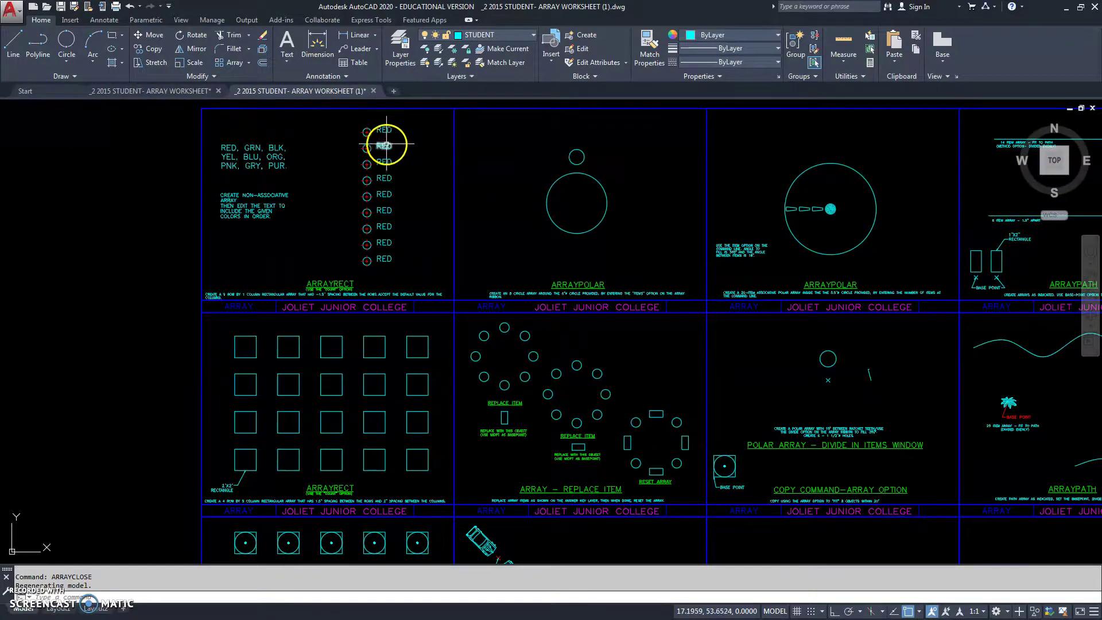
pyautogui.moveTo(143, 275); pyautogui.dragTo(184, 52, button='middle')
pyautogui.scroll(3, 202, 389)
pyautogui.moveTo(202, 388); pyautogui.dragTo(135, 372, button='middle')
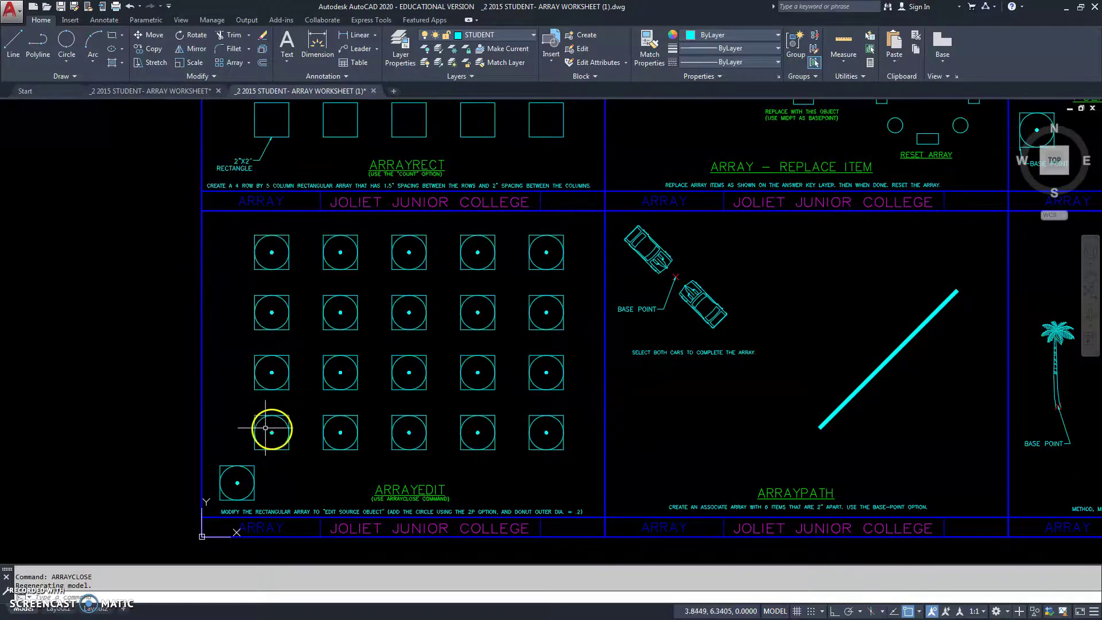
pyautogui.scroll(-2, 143, 384)
pyautogui.moveTo(116, 297); pyautogui.dragTo(108, 375, button='middle')
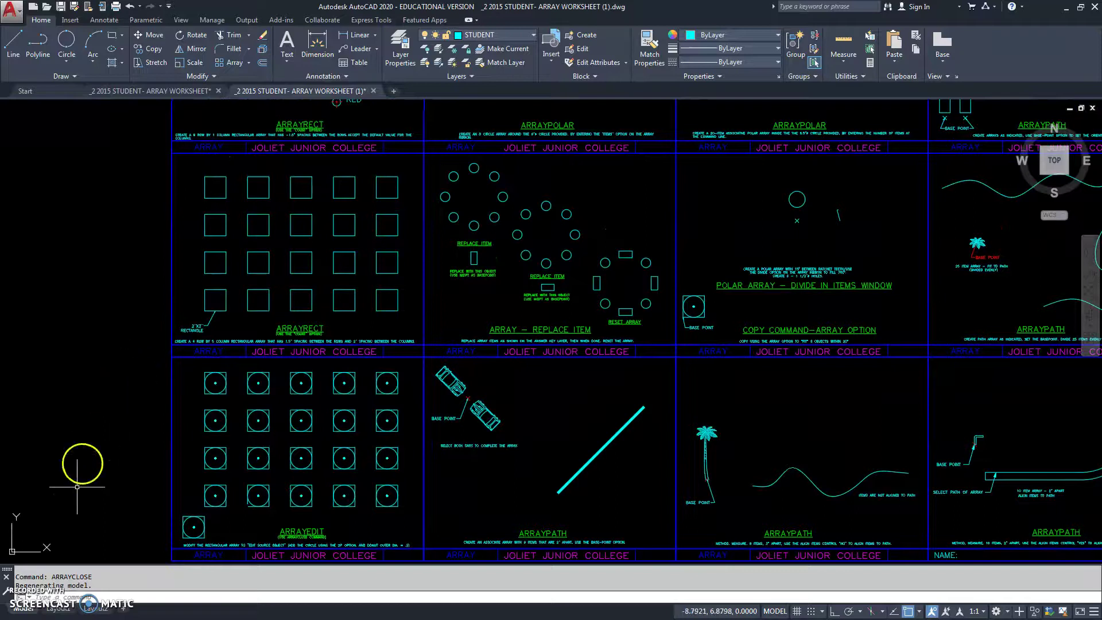